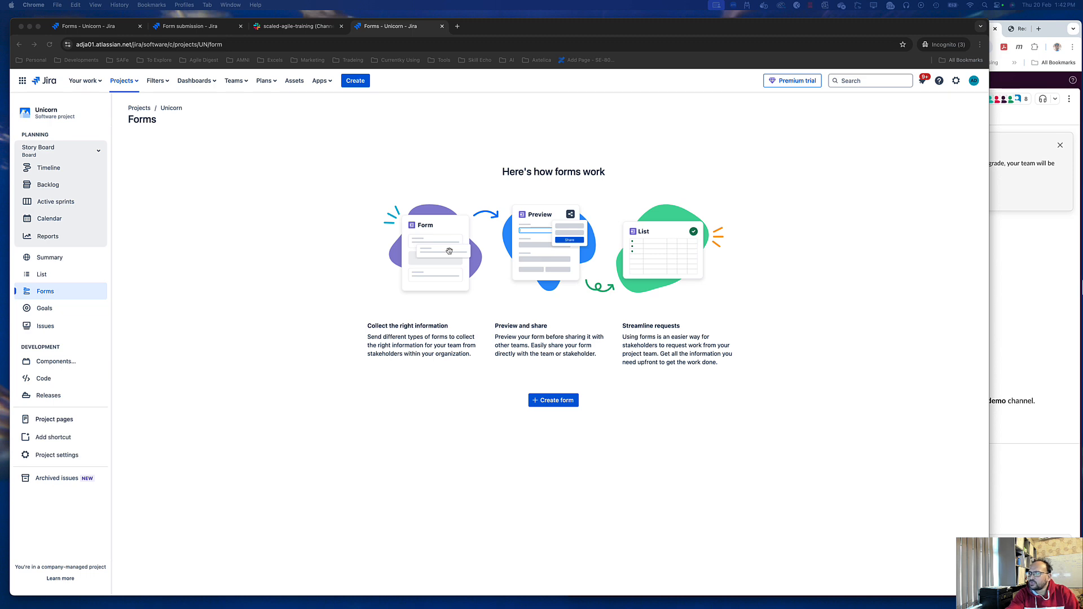
# Step: Check the Unicorn project's active sprint board in the other browser window and return to the Forms page
pyautogui.click(1016, 305)
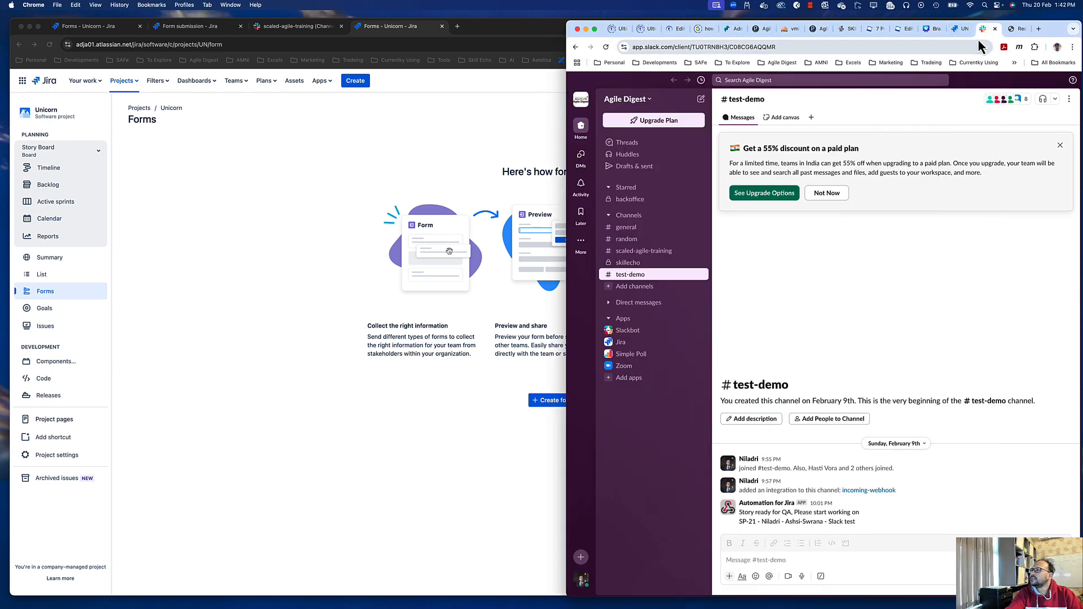
pyautogui.click(956, 31)
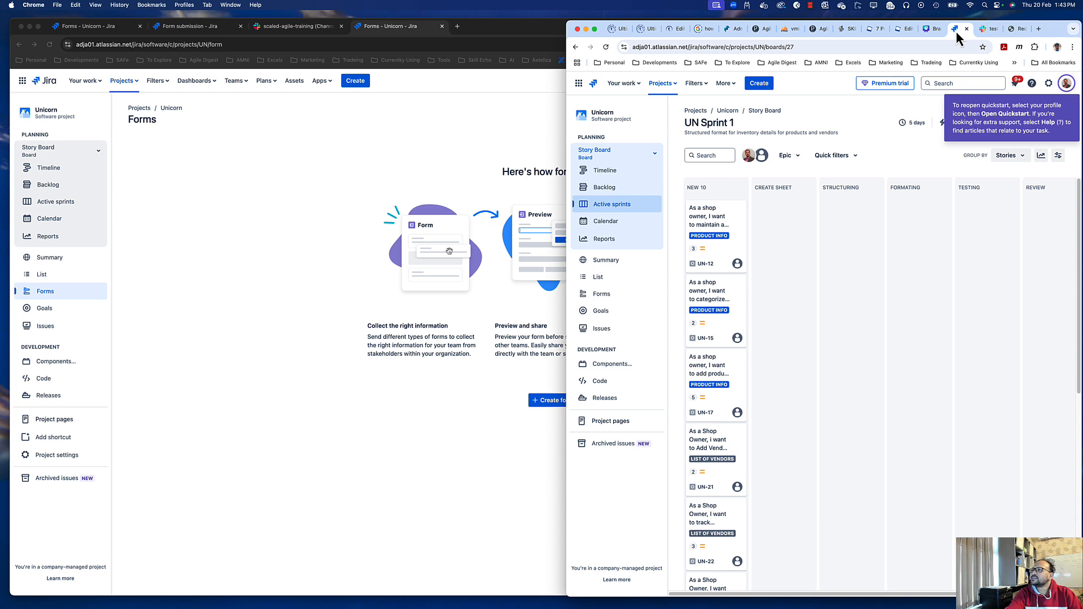
pyautogui.click(371, 191)
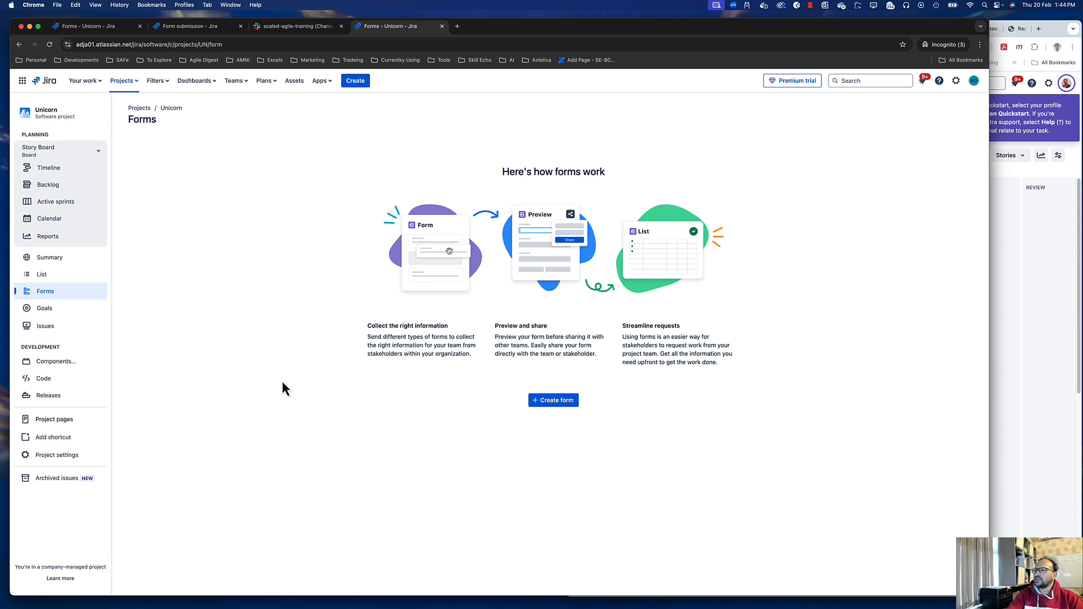
# Step: Create a new form of the Bug type for the Unicorn project
pyautogui.click(557, 404)
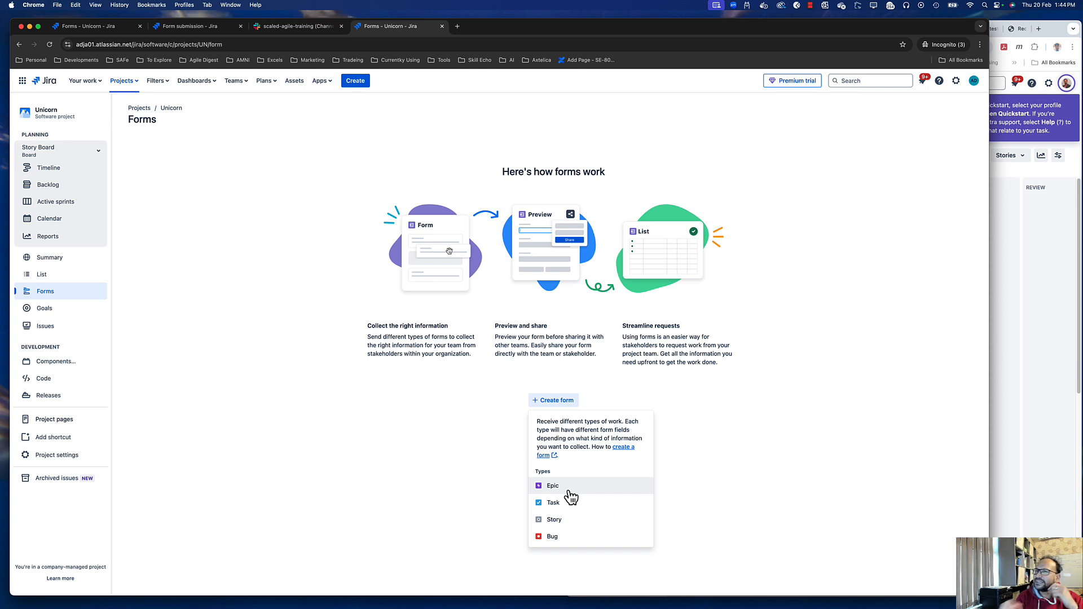
pyautogui.click(557, 538)
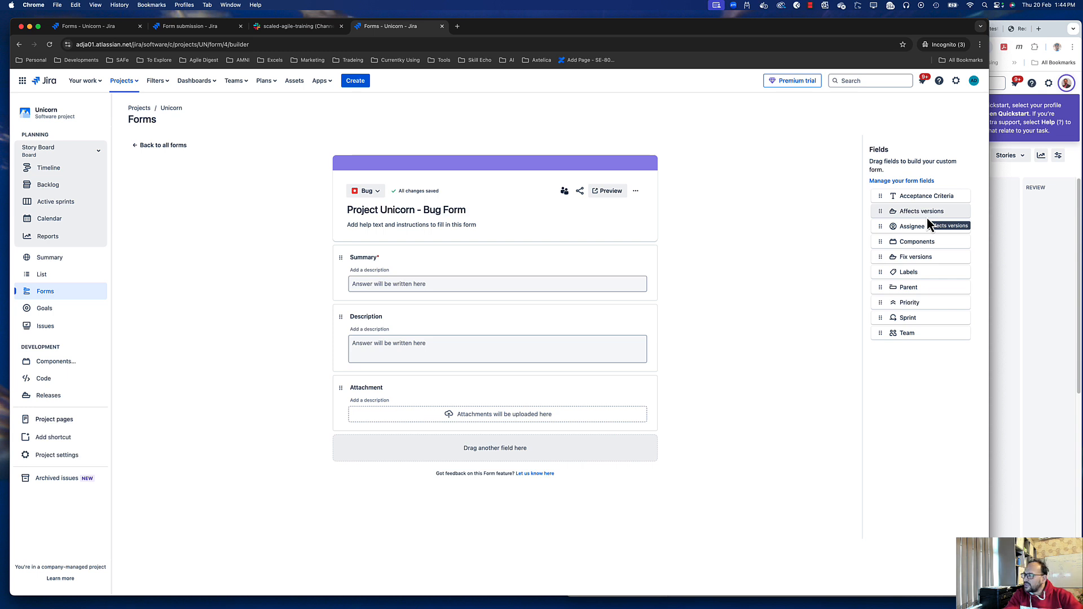
pyautogui.moveTo(929, 220); pyautogui.dragTo(509, 384)
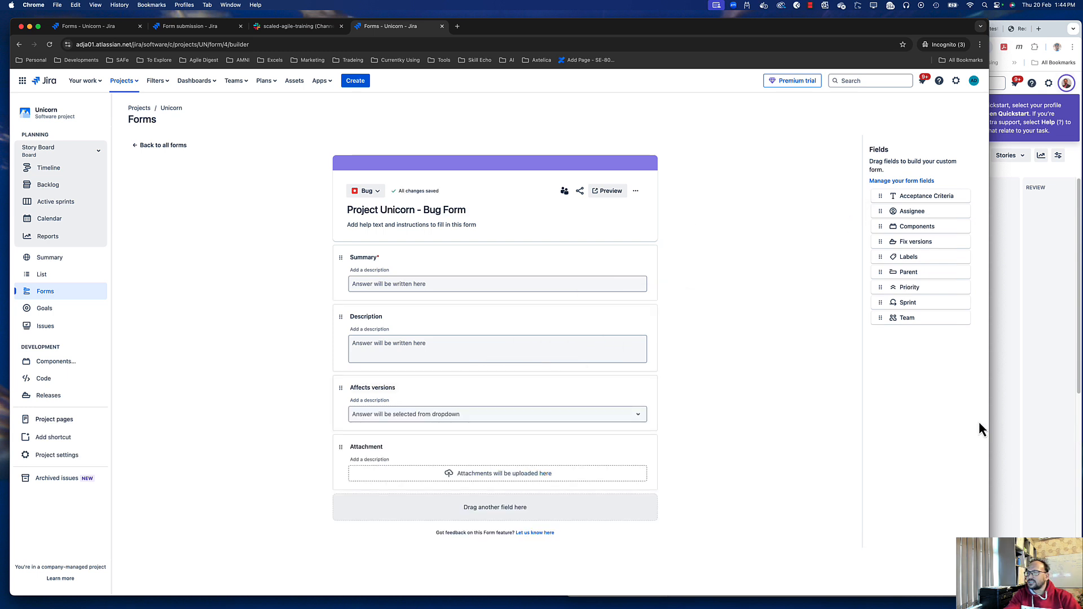
pyautogui.click(638, 418)
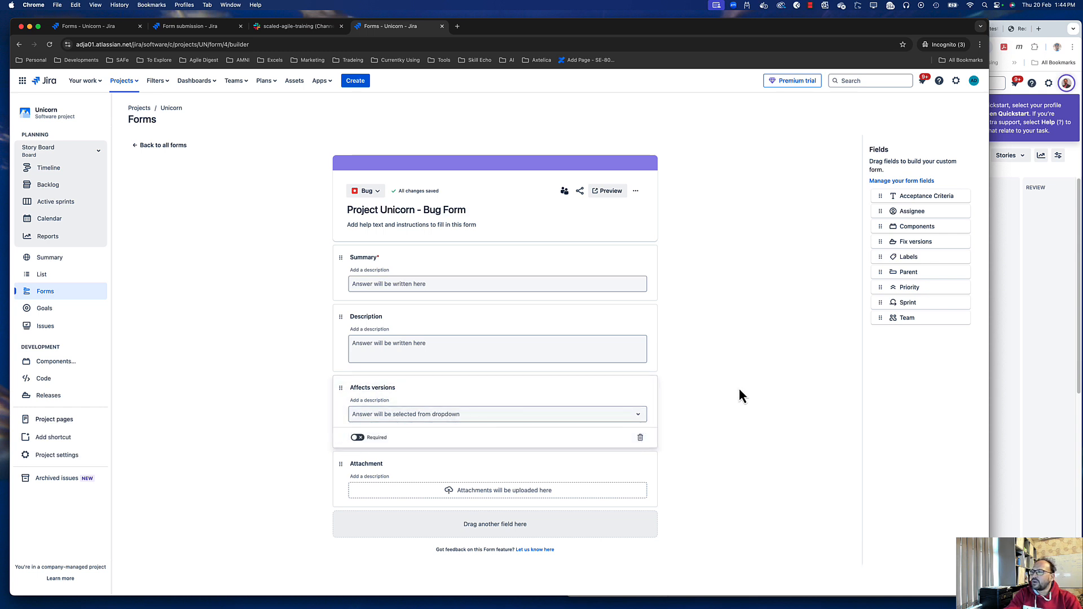
pyautogui.click(641, 438)
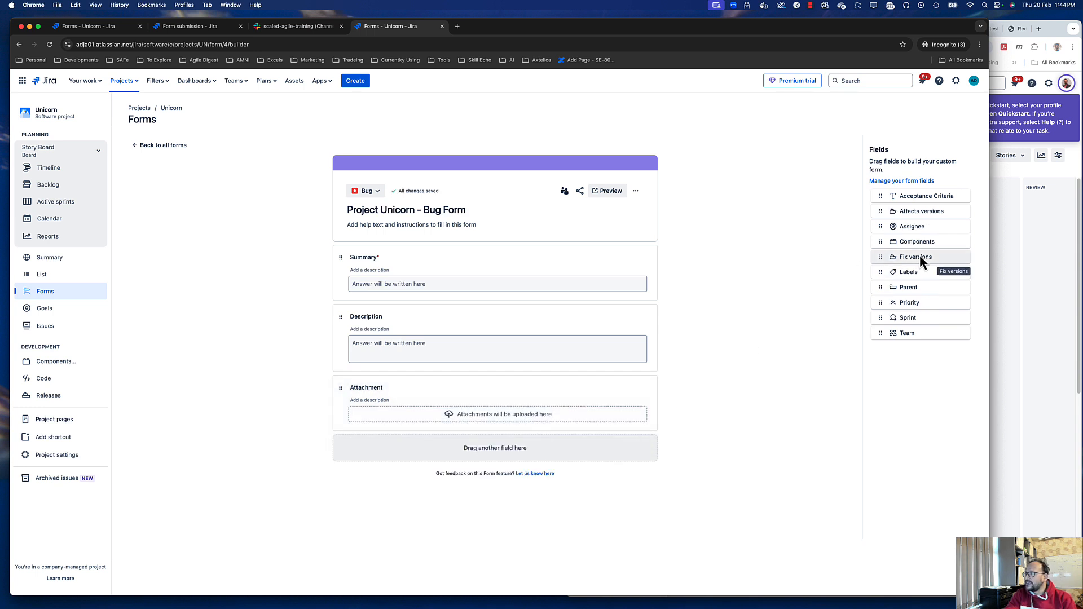
# Step: Add the Priority field between Description and Attachment, and rename the form to "Project Unicorn - Production Bug"
pyautogui.moveTo(911, 303); pyautogui.dragTo(476, 371)
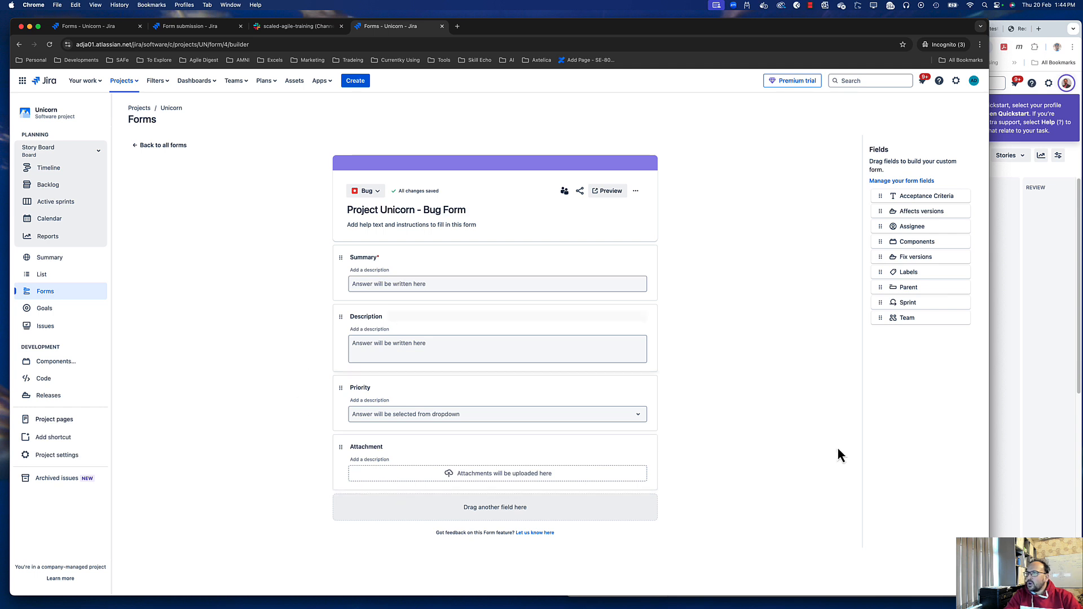
pyautogui.click(432, 210)
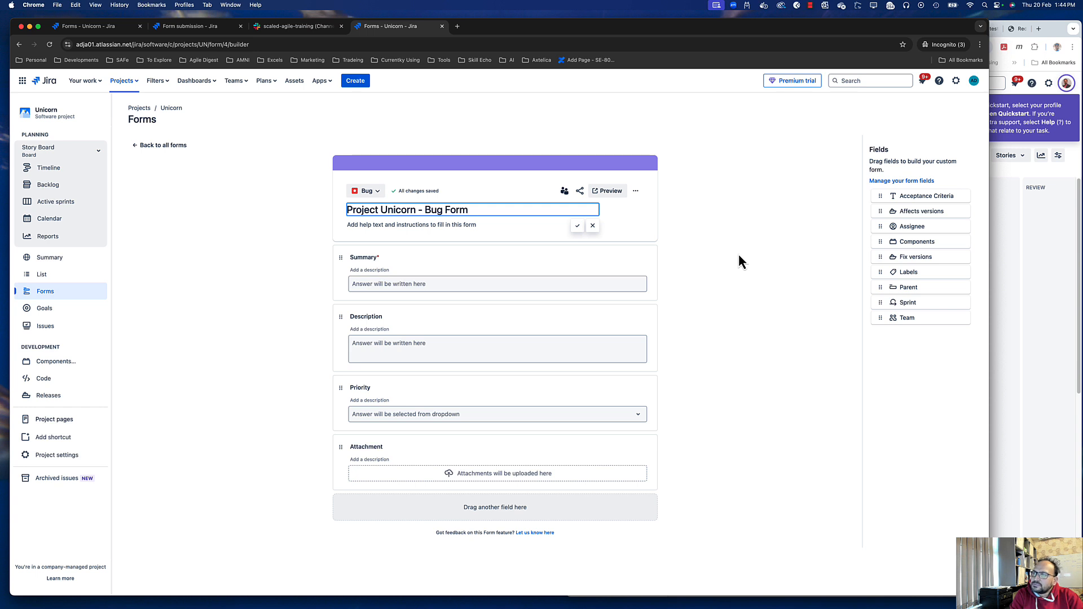
pyautogui.press('super+a')
pyautogui.hotkey('shift', 'Right')
pyautogui.hotkey('shift', 'Right')
pyautogui.hotkey('shift', 'Right')
pyautogui.hotkey('shift', 'Right')
pyautogui.hotkey('shift', 'Right')
pyautogui.hotkey('shift', 'Right')
pyautogui.hotkey('shift', 'Right')
pyautogui.hotkey('shift', 'Right')
pyautogui.hotkey('shift', 'Right')
pyautogui.hotkey('shift', 'Right')
pyautogui.hotkey('shift', 'Right')
pyautogui.hotkey('shift', 'Right')
pyautogui.hotkey('shift', 'Right')
pyautogui.hotkey('shift', 'Right')
pyautogui.hotkey('shift', 'Right')
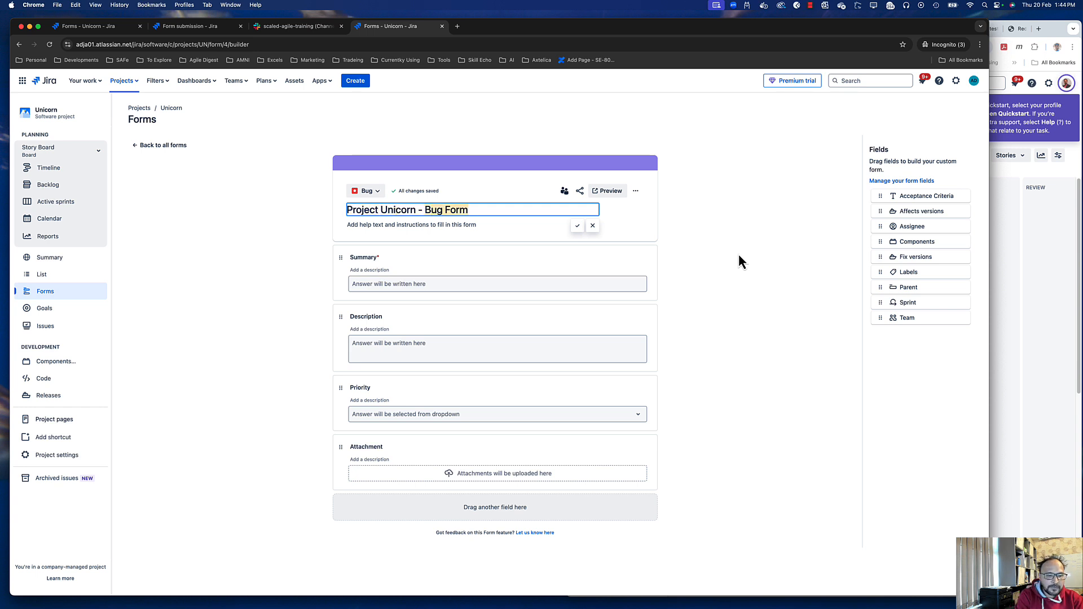
pyautogui.write('Production')
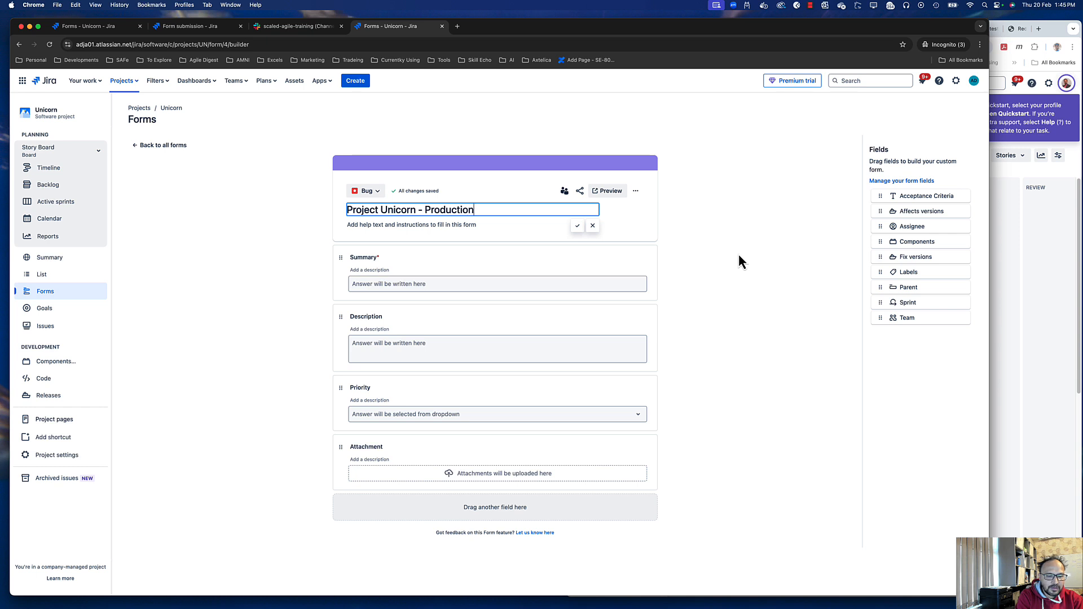
pyautogui.write(' Bug')
pyautogui.press('Return')
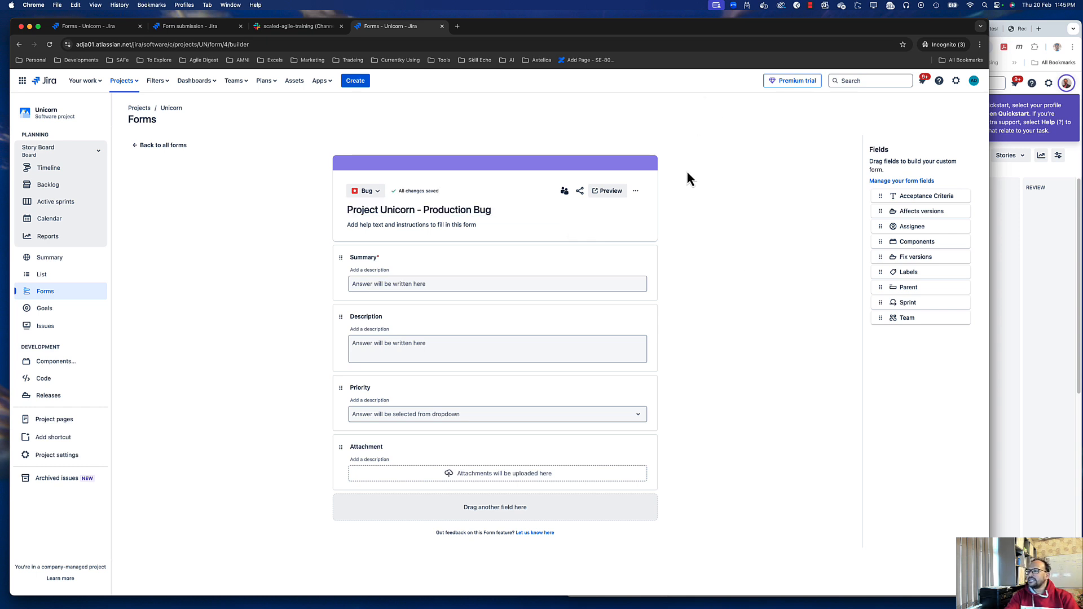
# Step: Preview the Production Bug form, highlight its web address, and return to the form builder
pyautogui.click(607, 194)
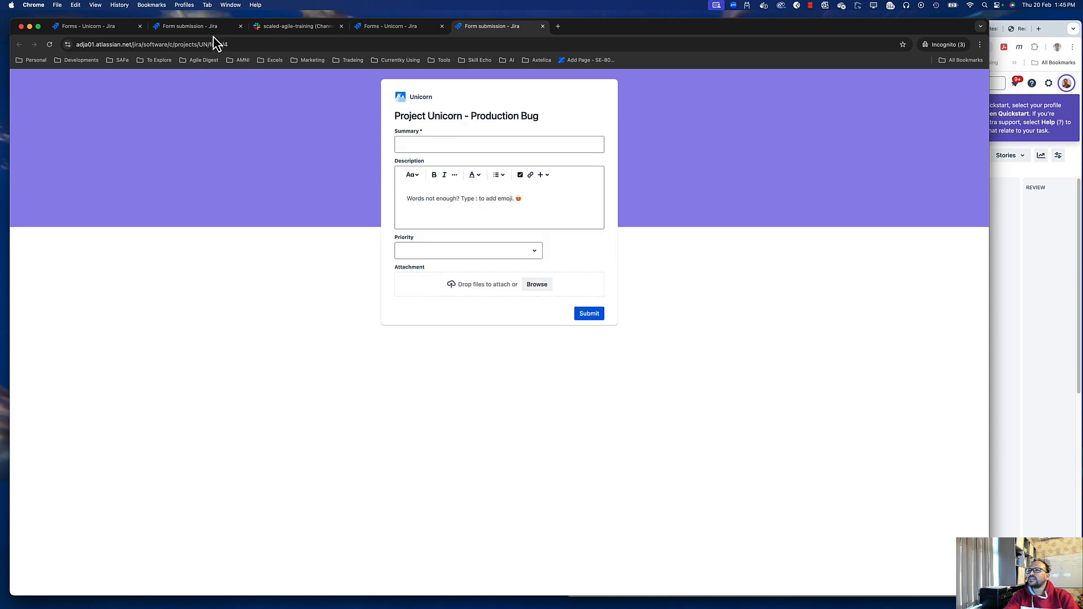
pyautogui.click(242, 44)
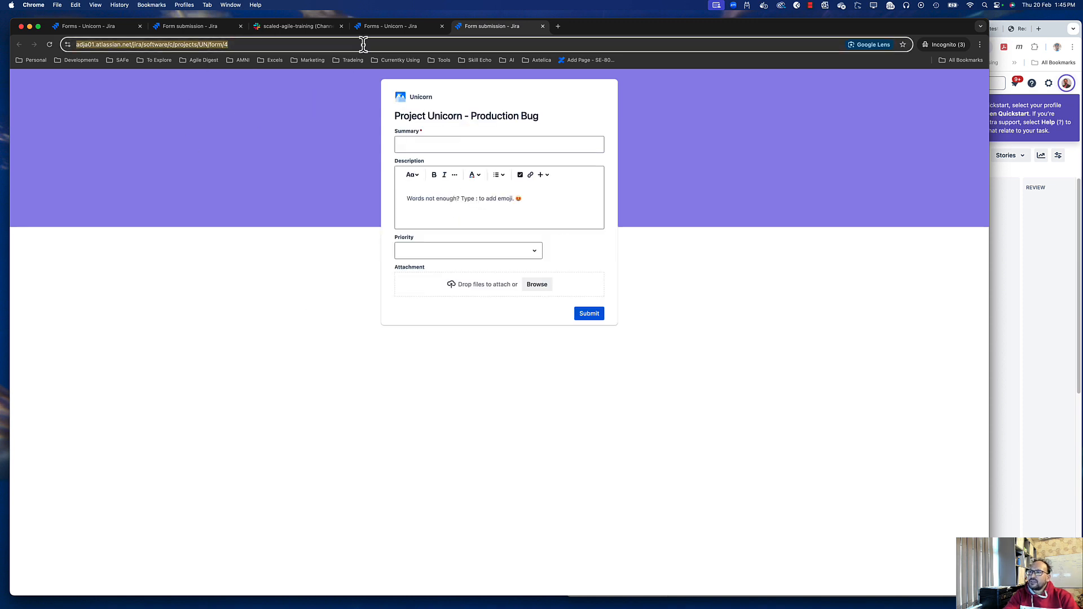
pyautogui.click(379, 27)
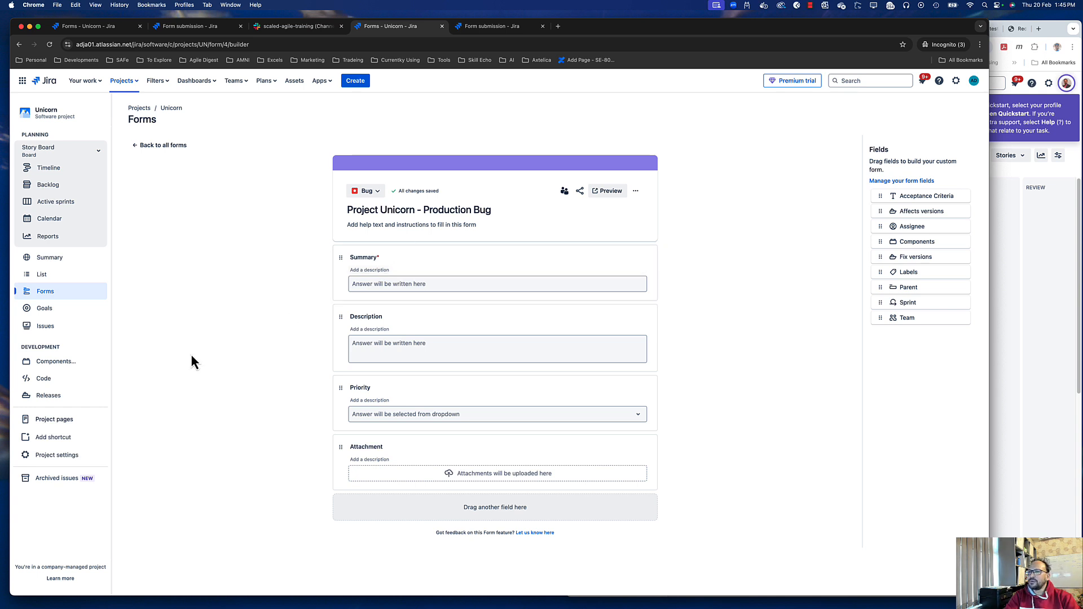
# Step: Reopen the Production Bug form from the project's forms list and examine its access options
pyautogui.click(43, 293)
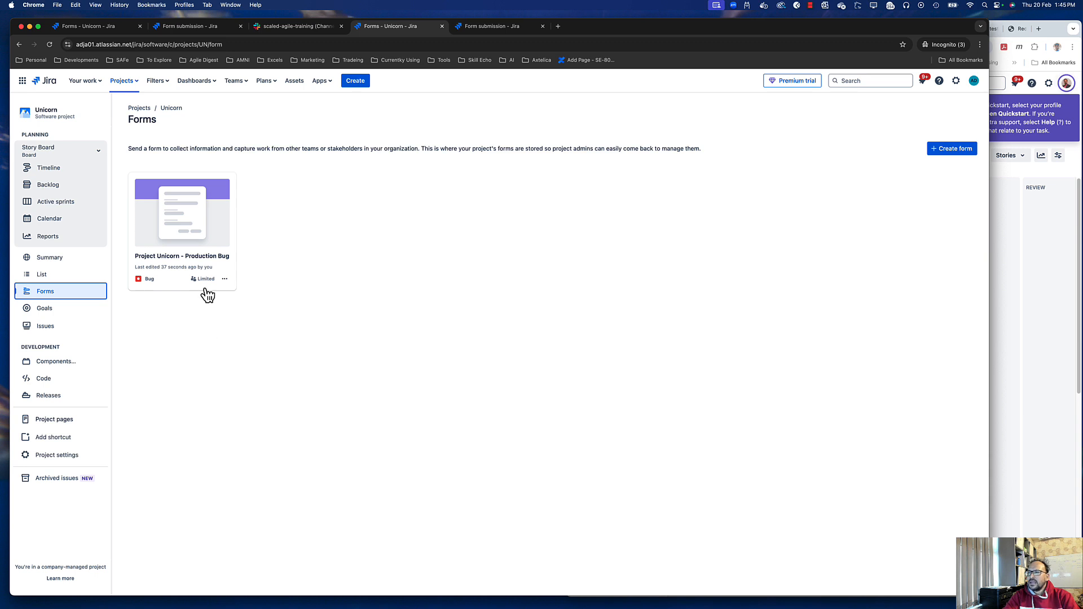
pyautogui.moveTo(208, 282)
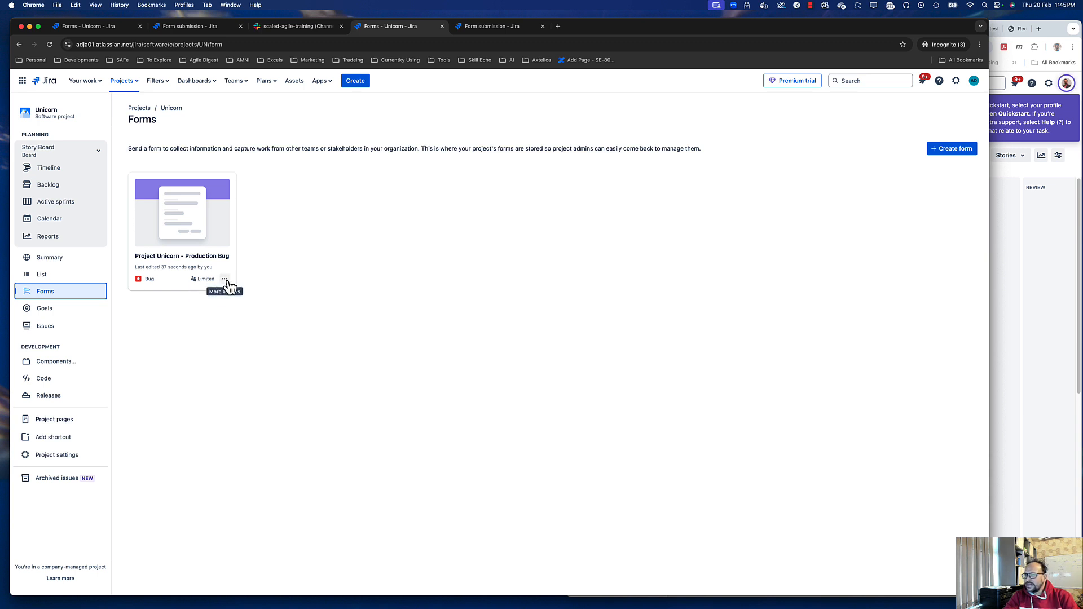
pyautogui.click(171, 286)
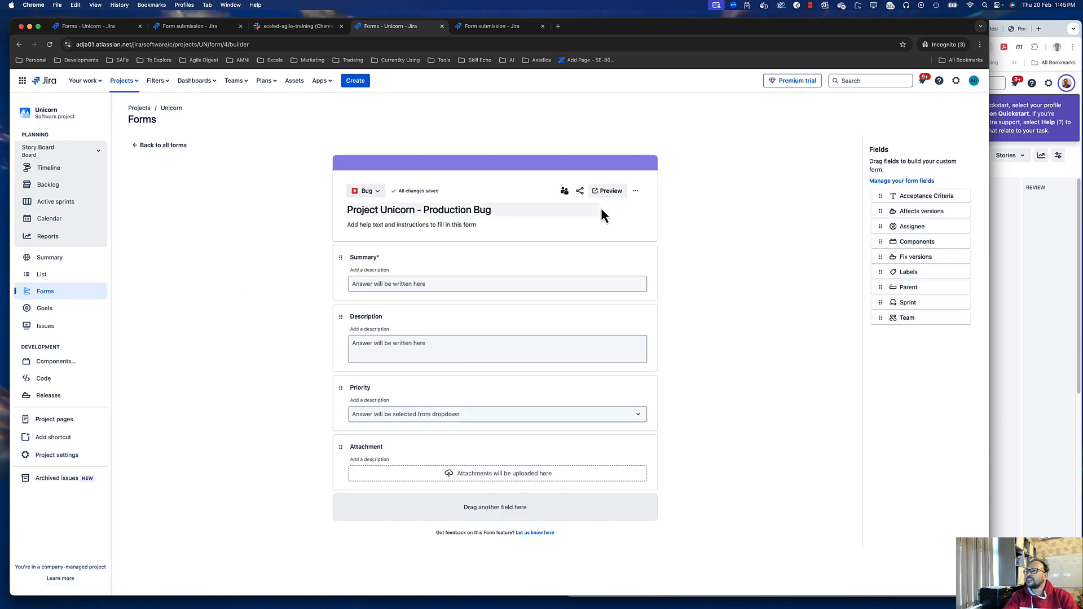
pyautogui.click(636, 190)
pyautogui.click(564, 191)
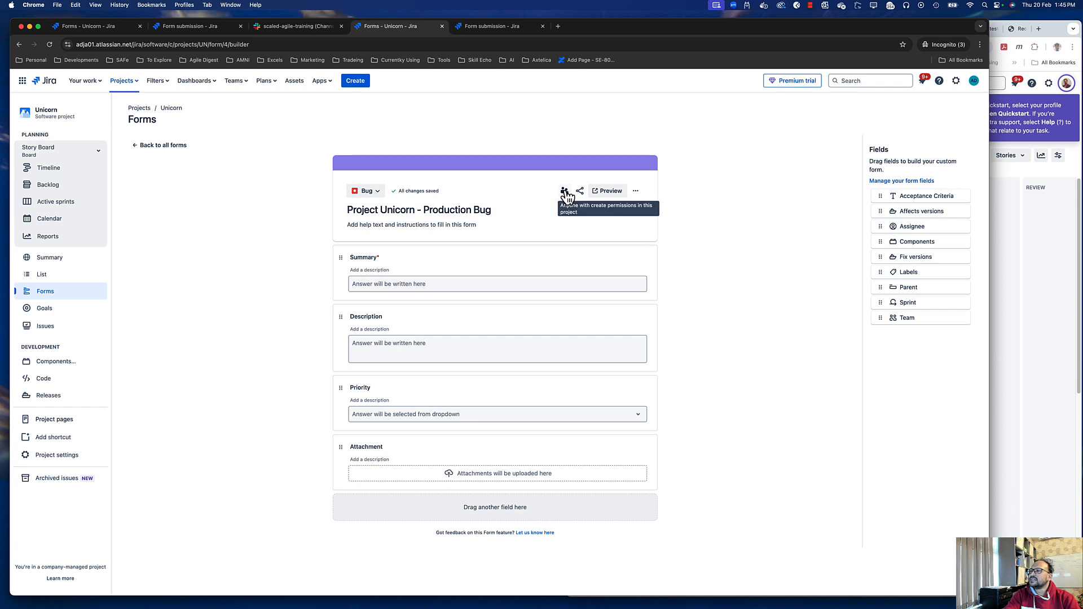
pyautogui.click(565, 191)
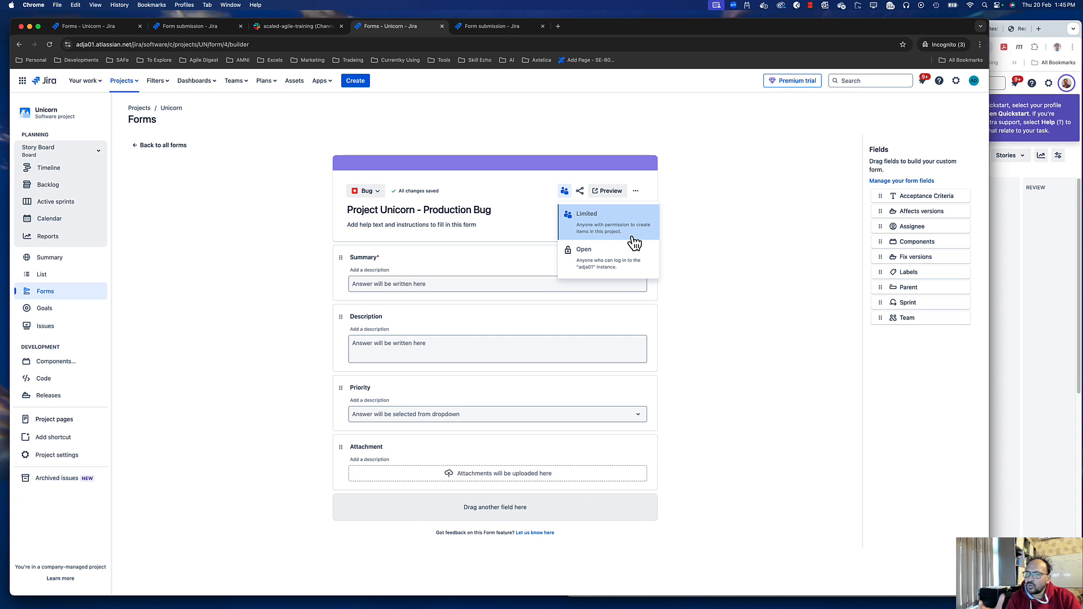
# Step: Review the People page in the Unicorn project's settings and return to the project
pyautogui.click(66, 457)
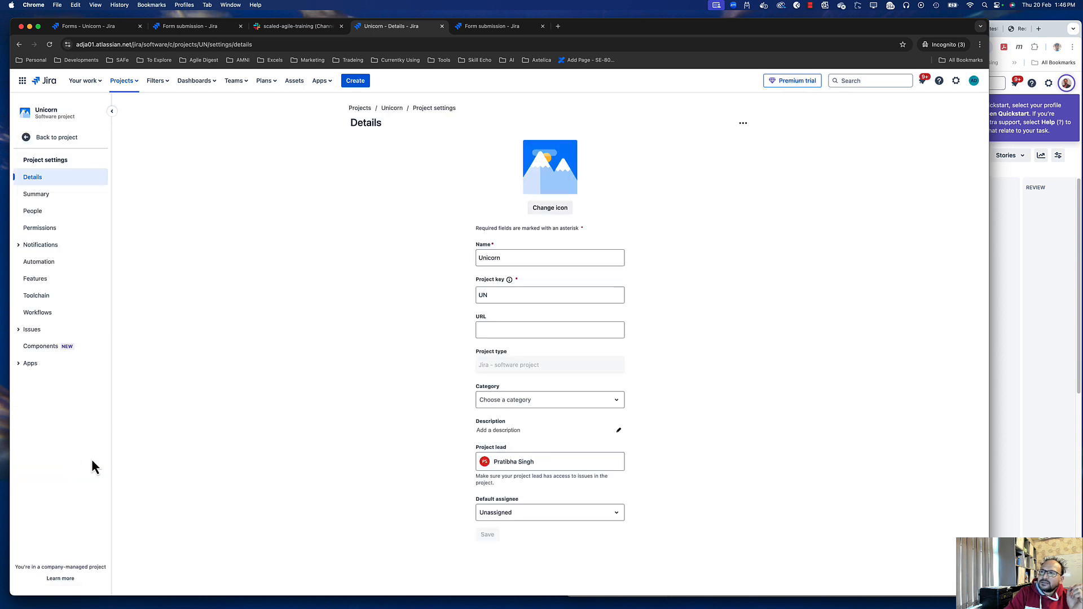
pyautogui.click(42, 215)
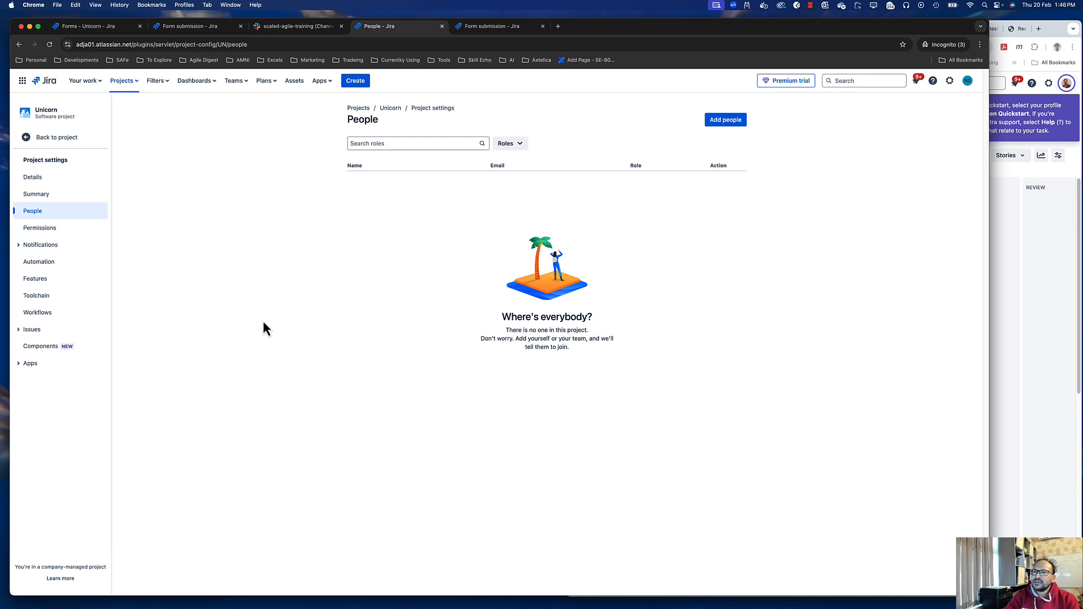
pyautogui.click(53, 137)
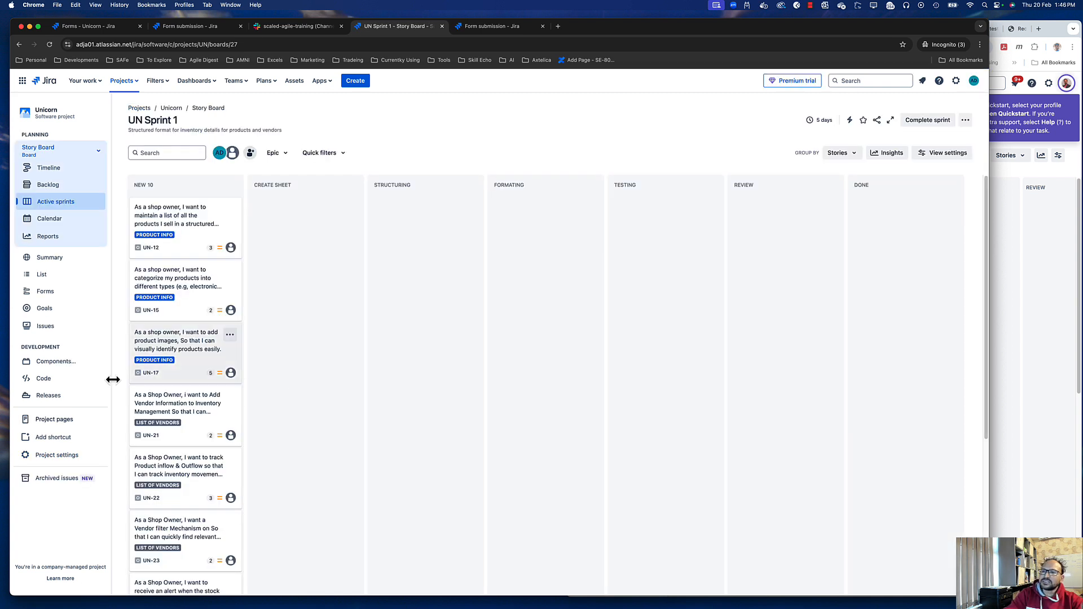
# Step: Reopen the Production Bug form and set its access to Open
pyautogui.click(48, 291)
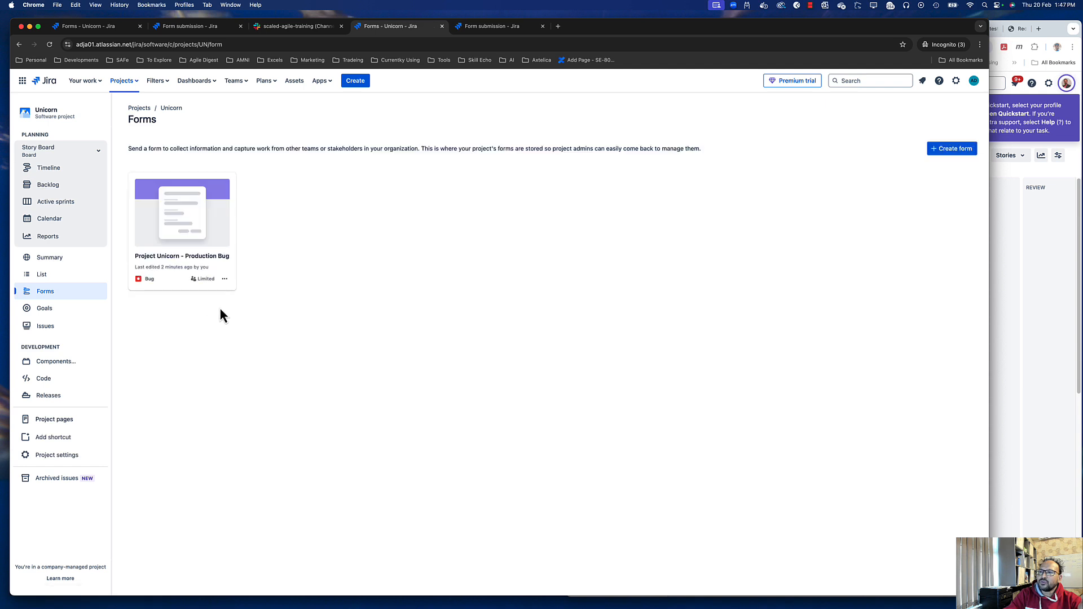
pyautogui.click(207, 266)
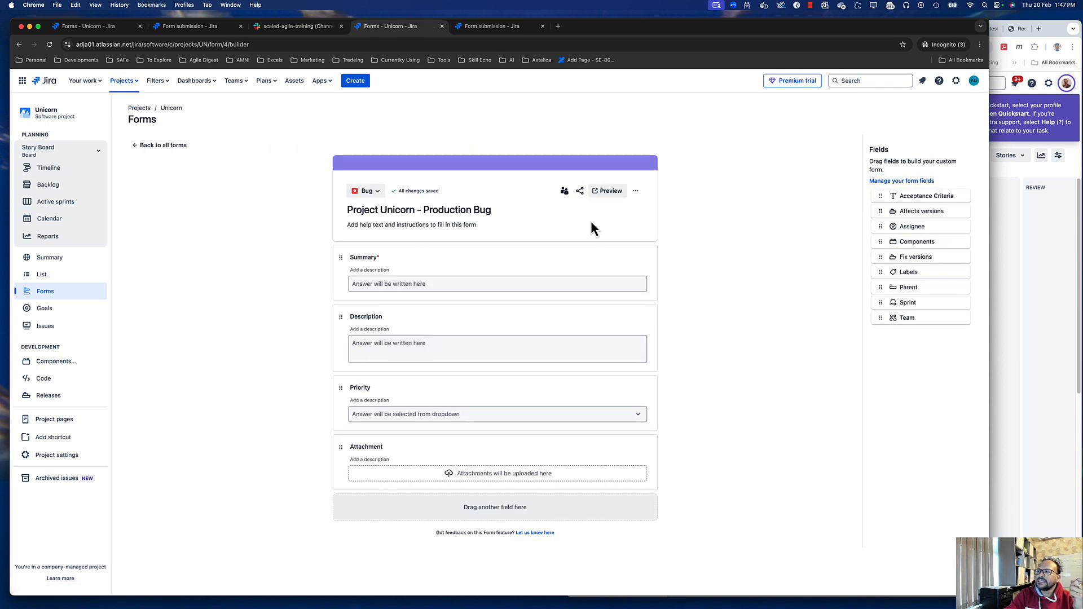
pyautogui.click(566, 193)
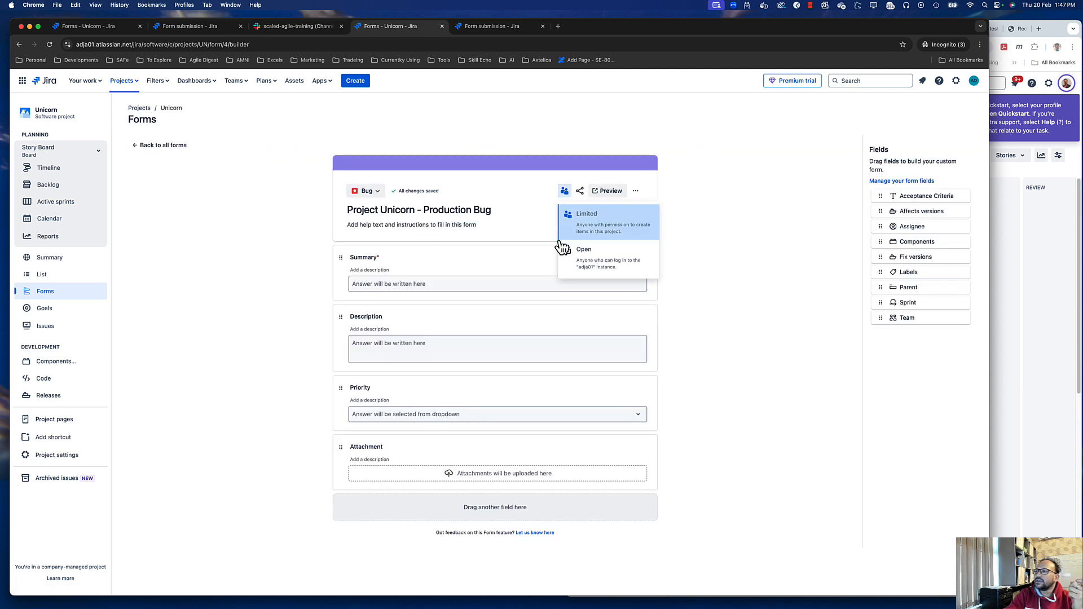
pyautogui.click(623, 273)
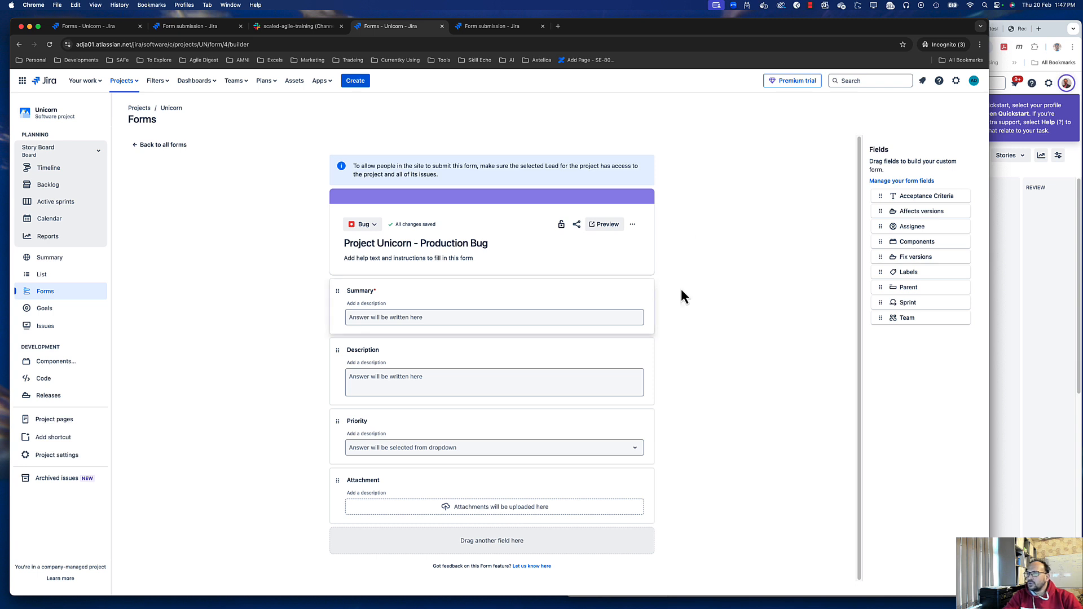
# Step: Start sharing the Production Bug form and add a team member's name as the recipient
pyautogui.click(576, 225)
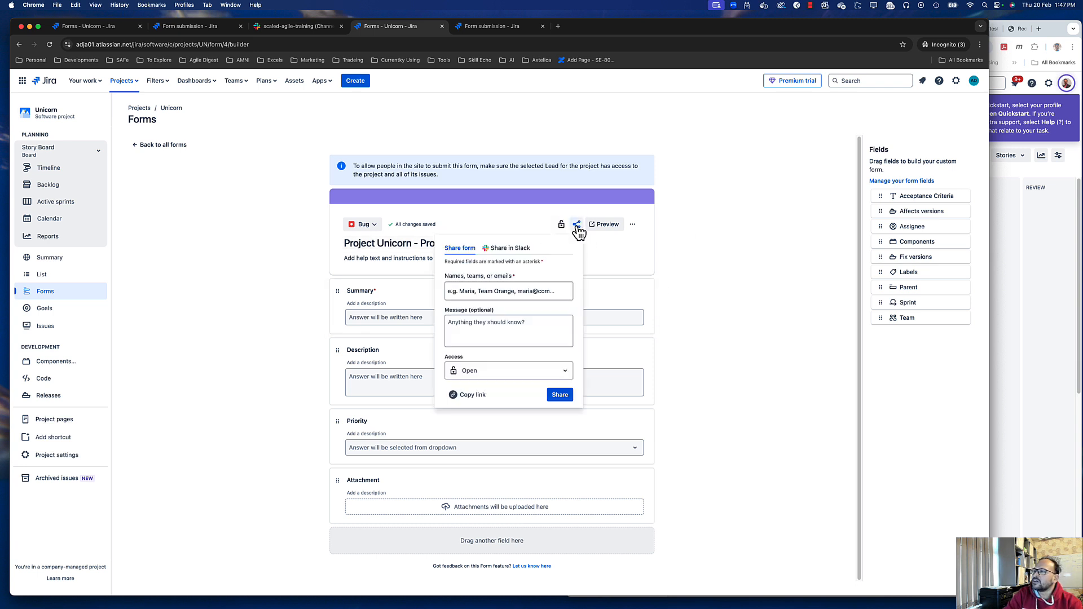
pyautogui.click(469, 295)
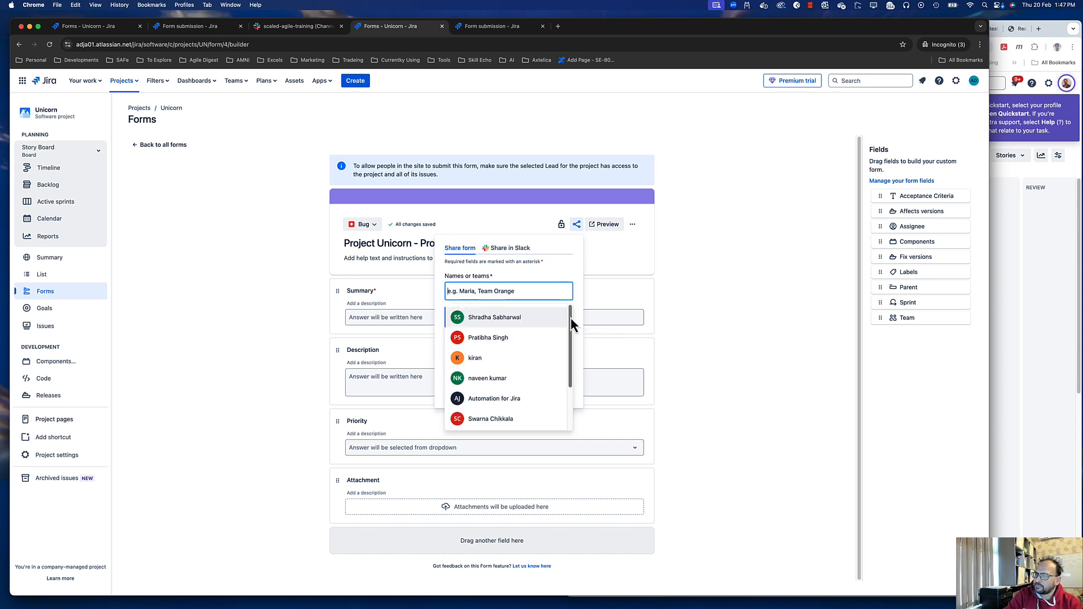
pyautogui.moveTo(570, 317)
pyautogui.mouseDown()
pyautogui.moveTo(564, 367)
pyautogui.moveTo(564, 314)
pyautogui.mouseUp()
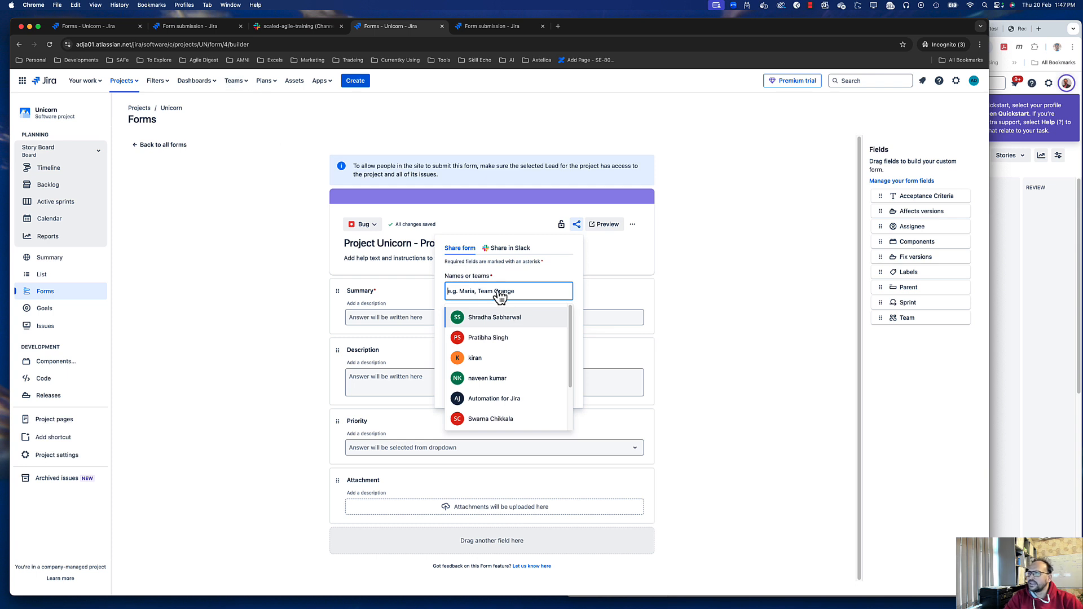
pyautogui.click(469, 291)
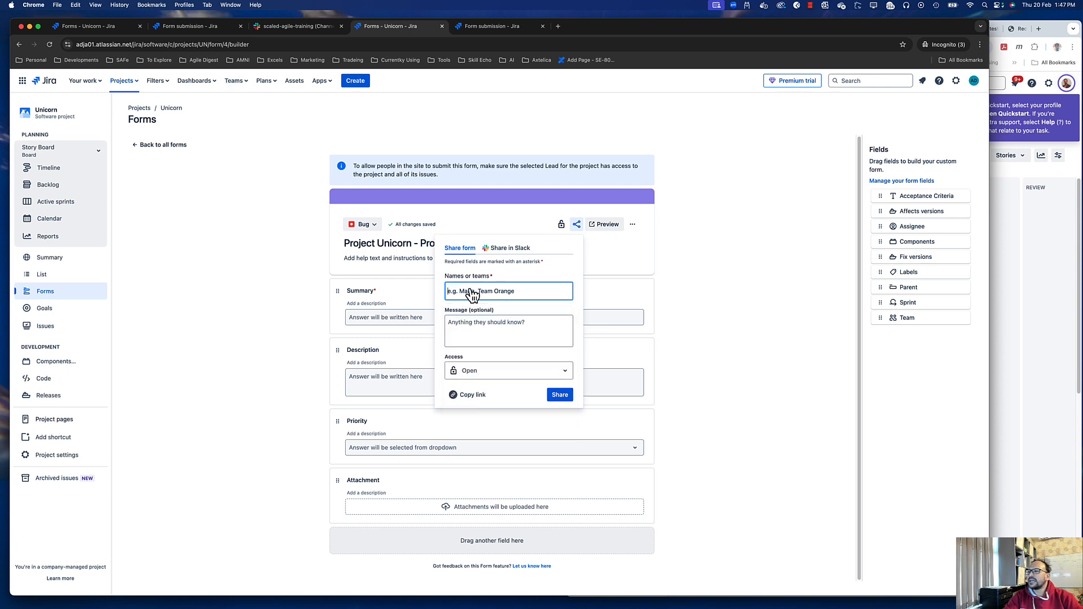
pyautogui.write('ni')
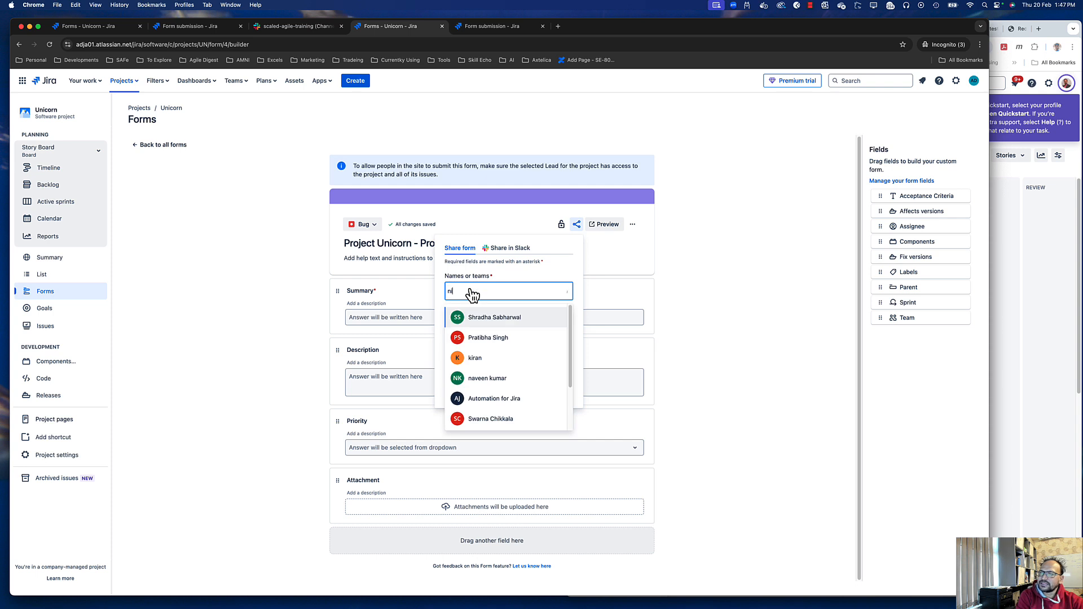
pyautogui.write('l')
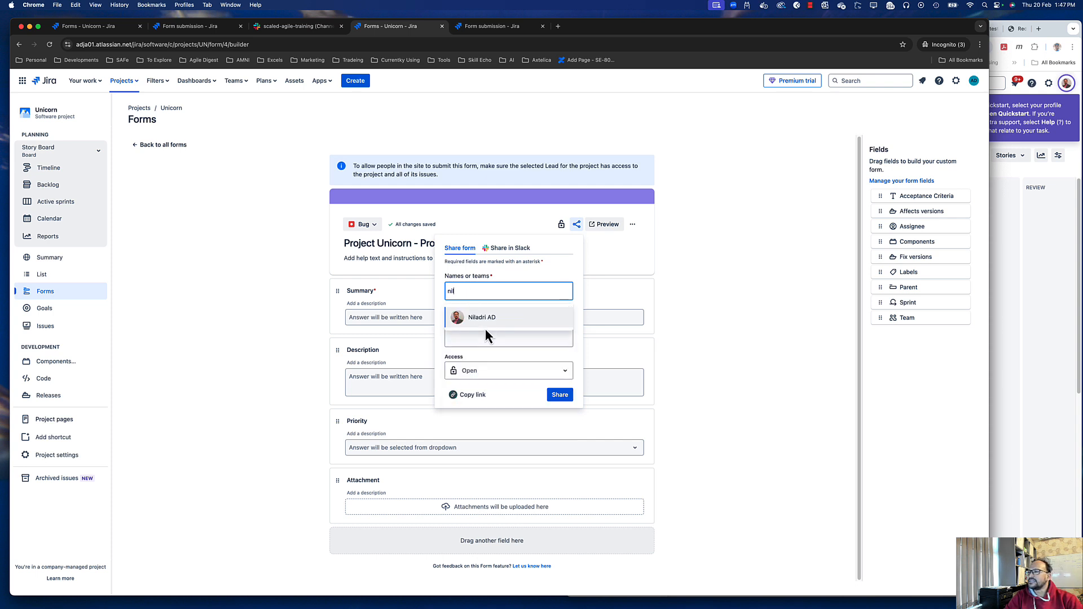
pyautogui.click(483, 318)
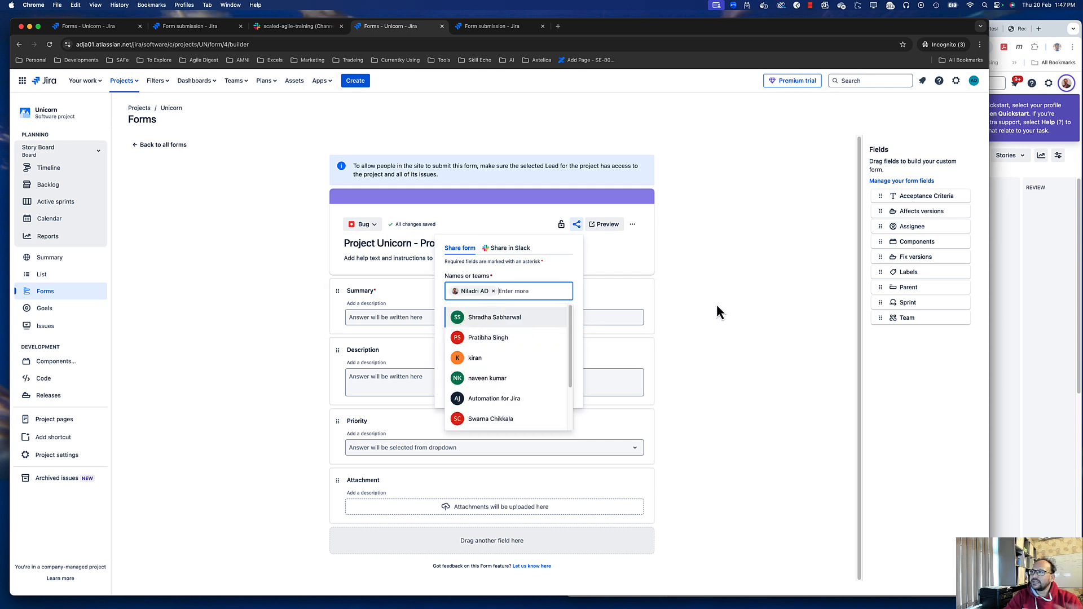
# Step: Share the Production Bug form with the added recipient, including the message "This is your Bug raising form, Pls use it, book mark it"
pyautogui.click(744, 321)
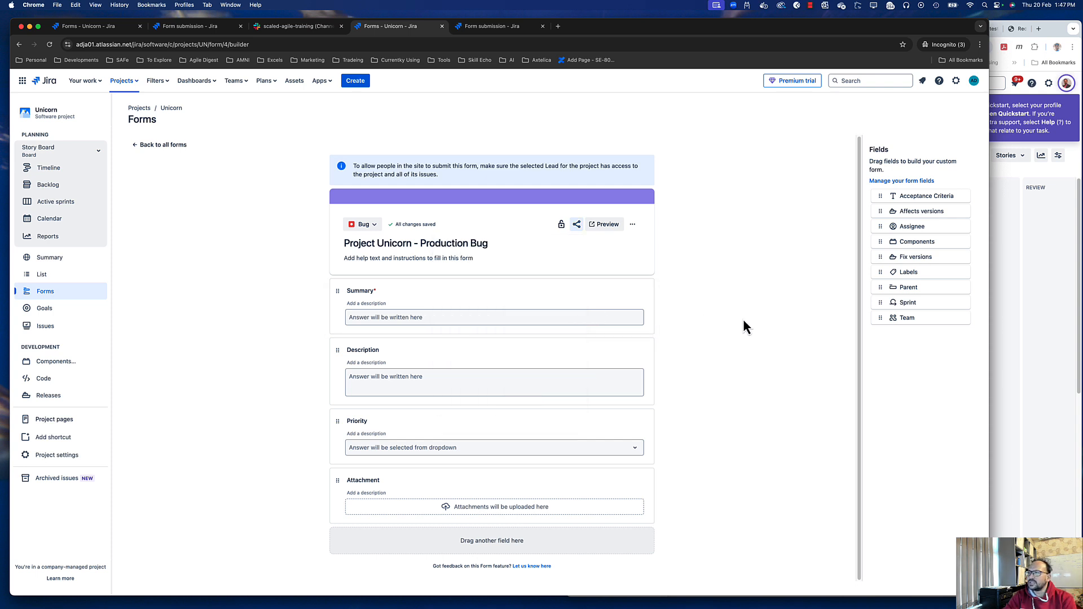
pyautogui.click(577, 225)
pyautogui.click(494, 327)
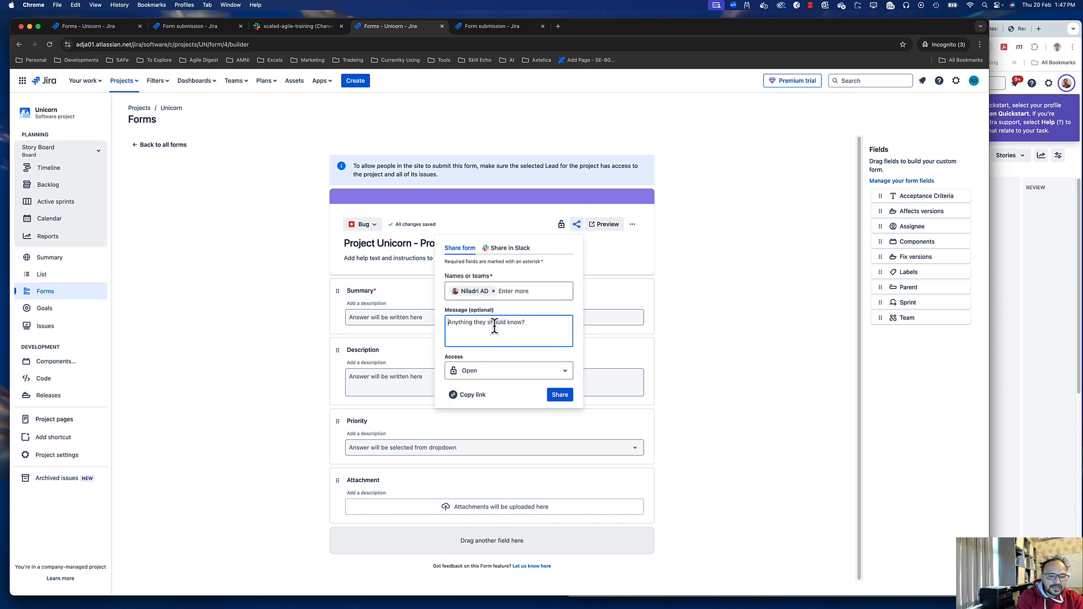
pyautogui.write('This is your')
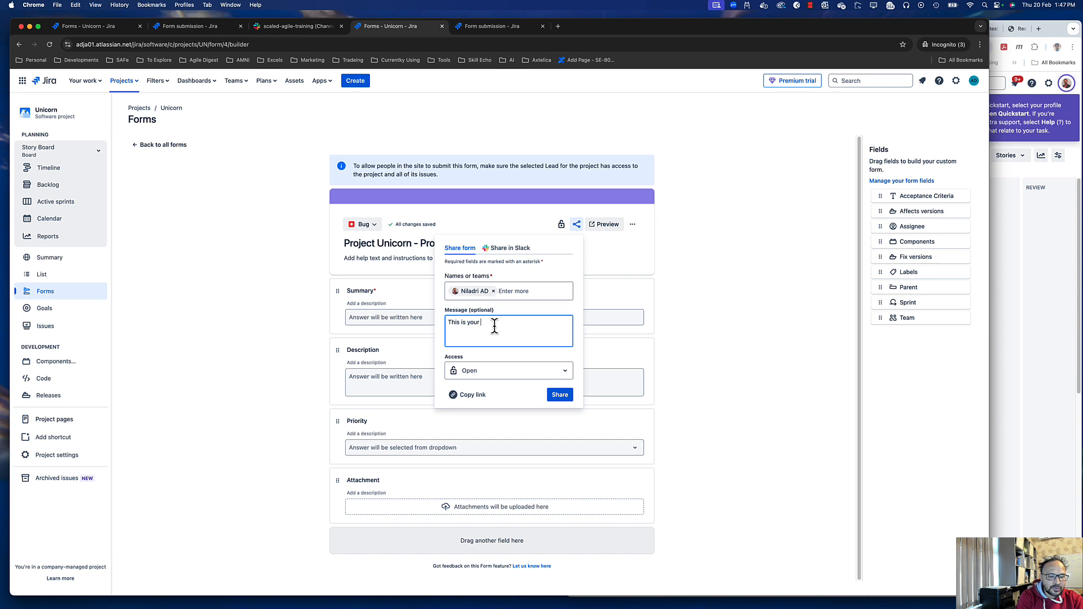
pyautogui.write(' Bug rai')
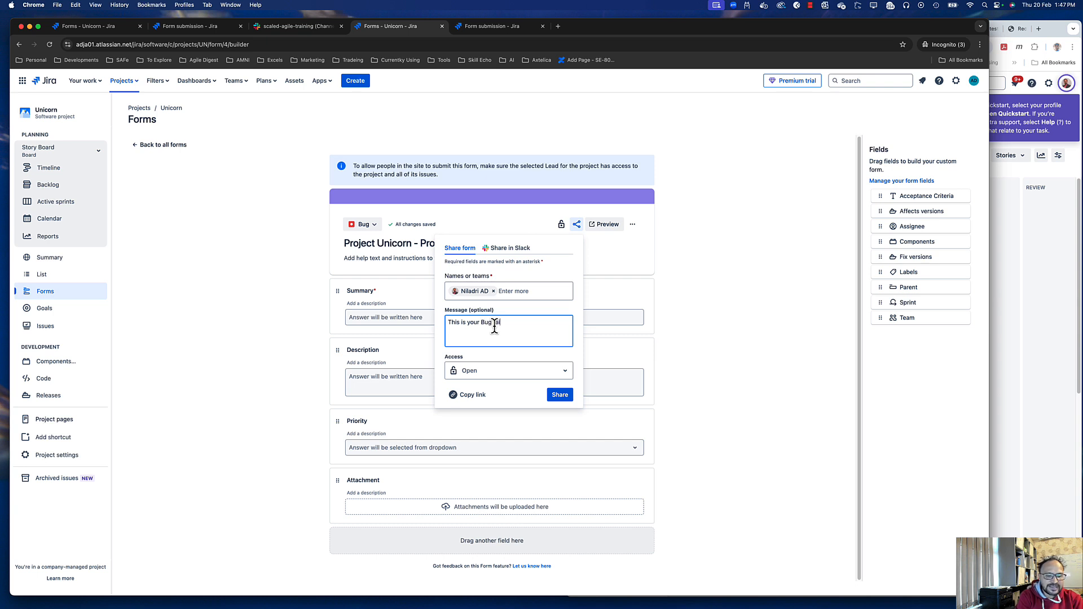
pyautogui.write('sing form, Pls use')
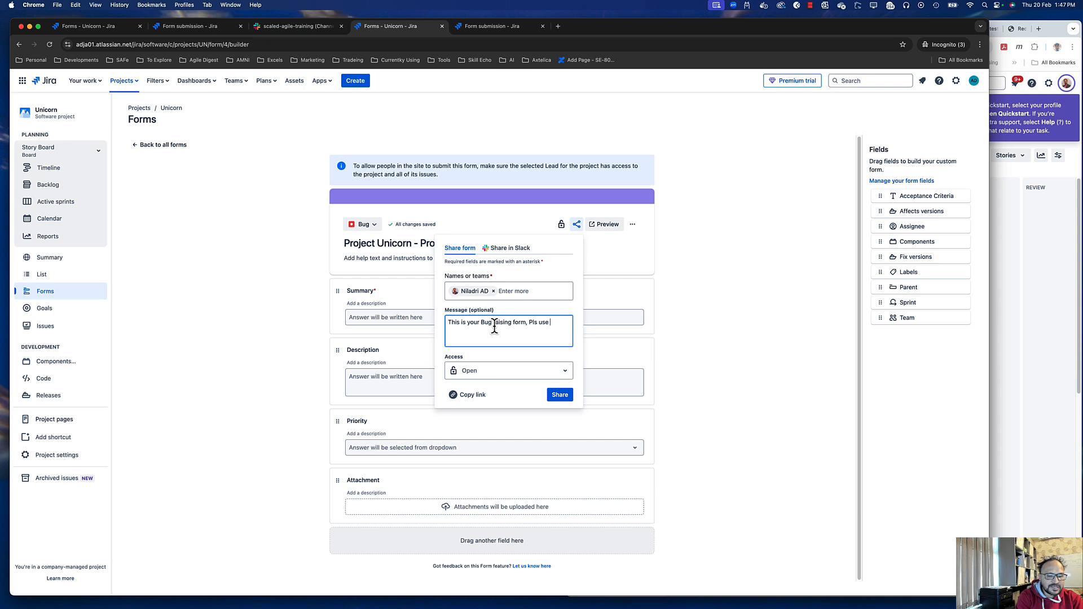
pyautogui.write(' it, book mark it')
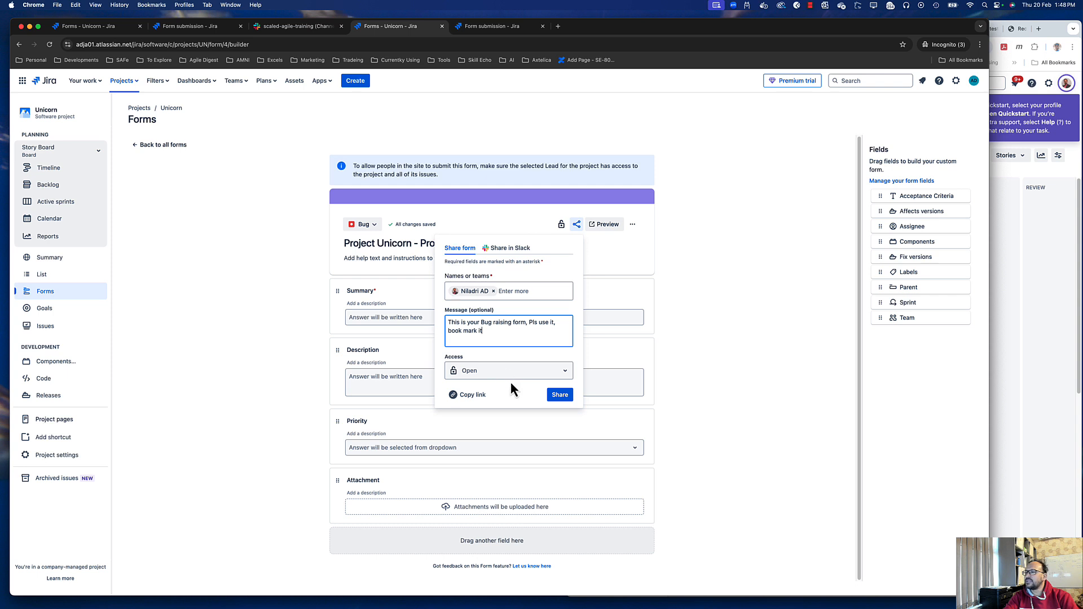
pyautogui.click(565, 397)
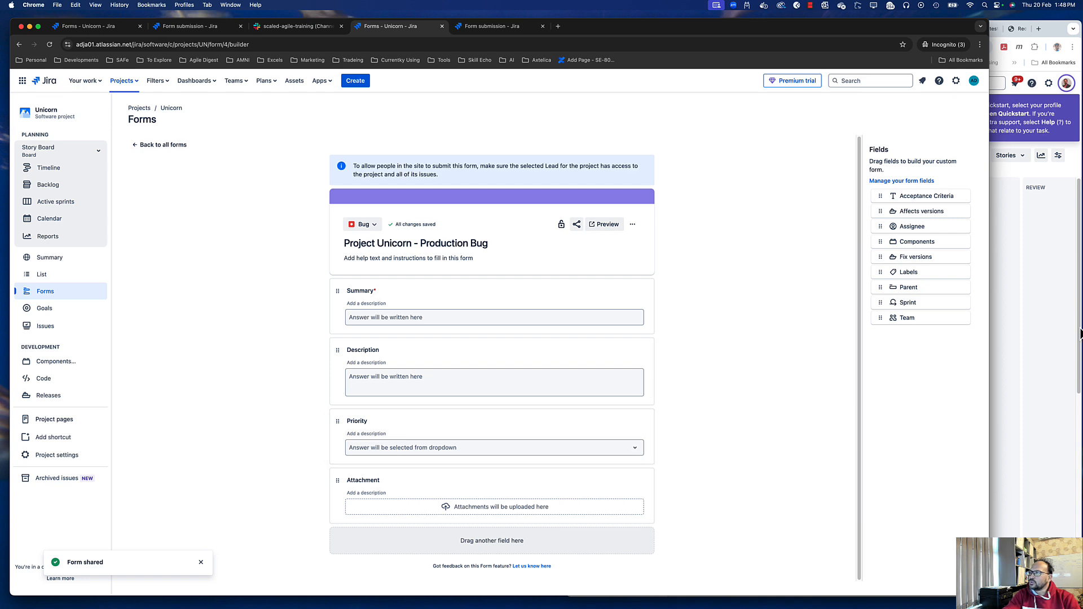
# Step: Switch to the recipient's browser window, widen it, and open the shared Production Bug form from its notification
pyautogui.click(1064, 337)
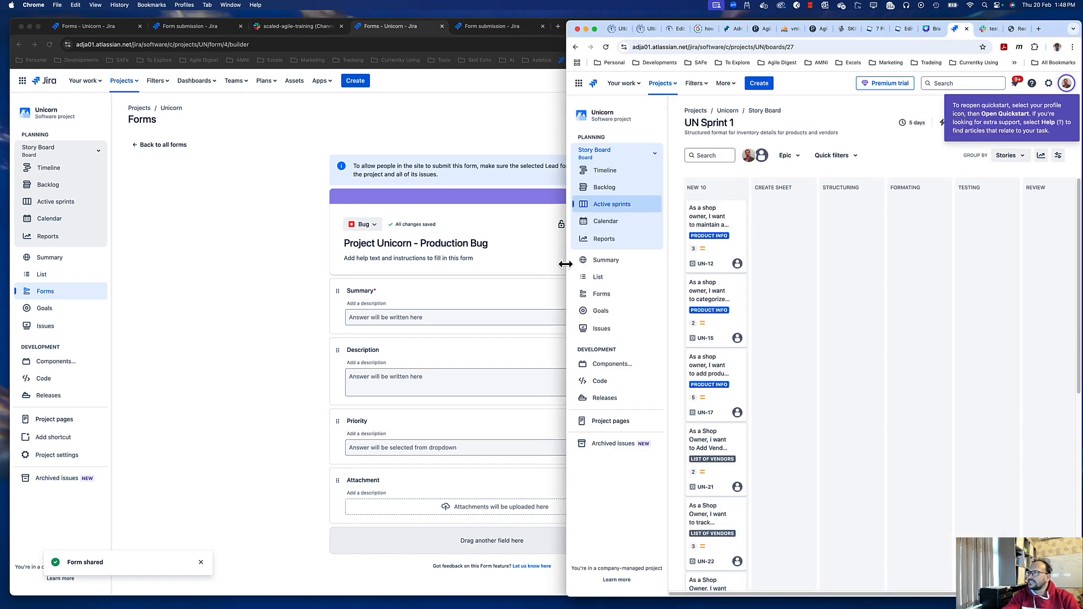
pyautogui.moveTo(565, 264); pyautogui.dragTo(448, 264)
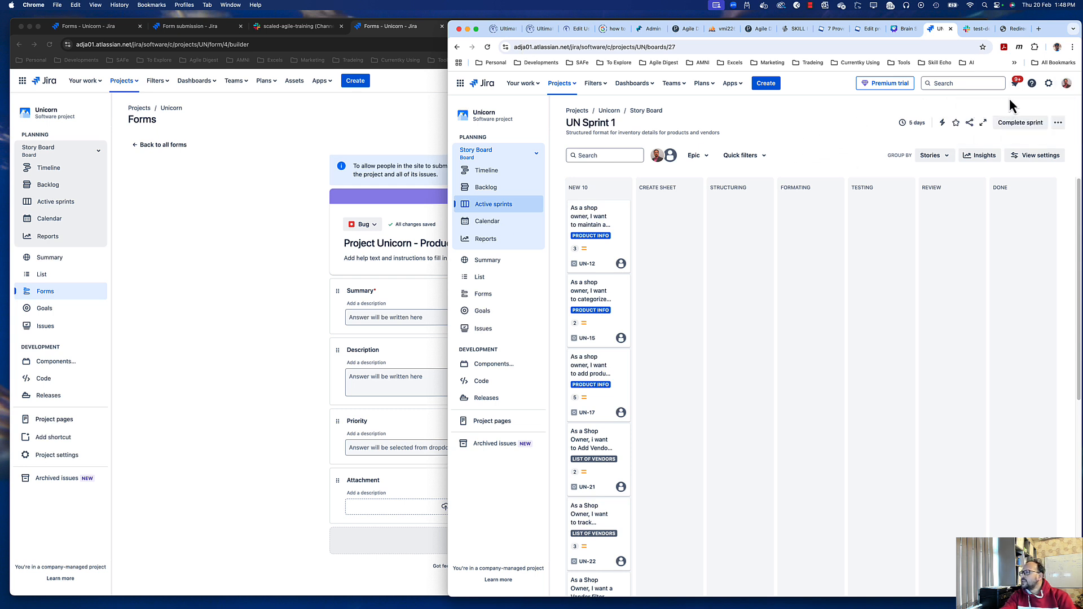
pyautogui.click(1015, 84)
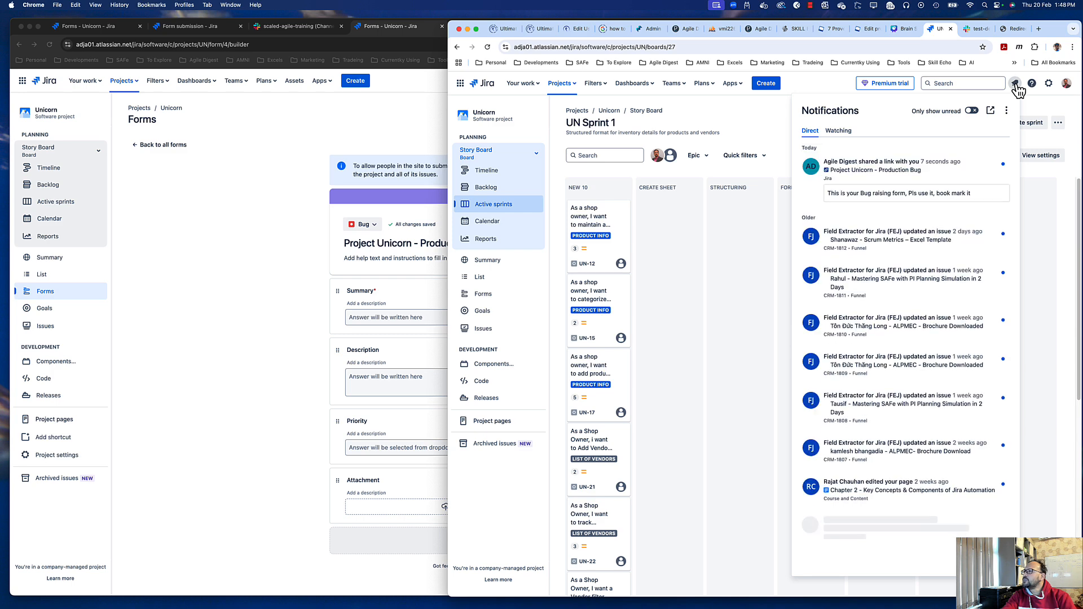
pyautogui.click(891, 170)
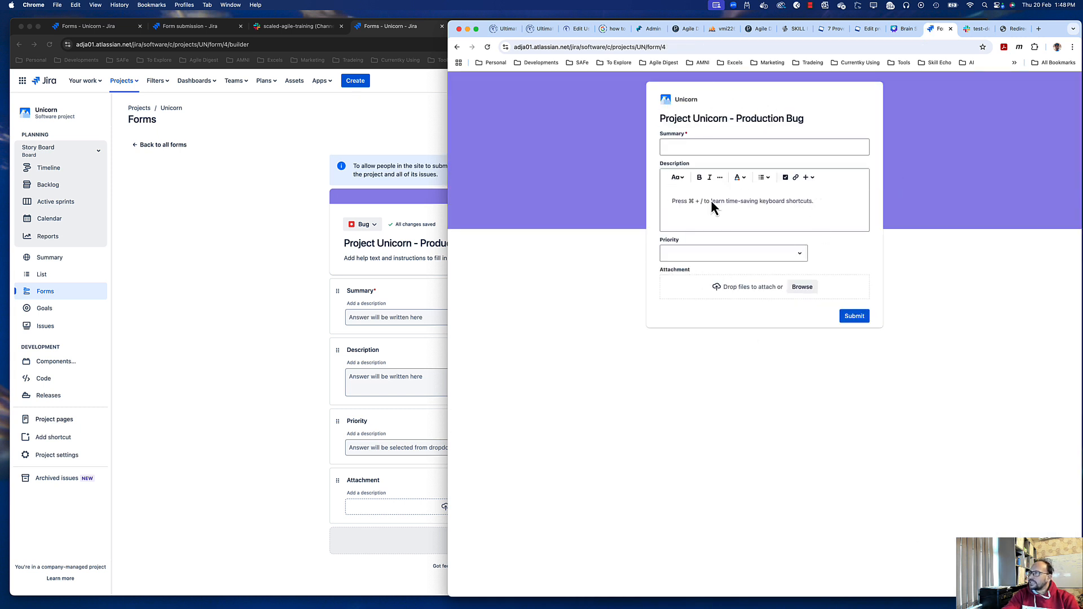
# Step: Check which account is signed in in the form builder window, and return to the recipient's form
pyautogui.click(244, 182)
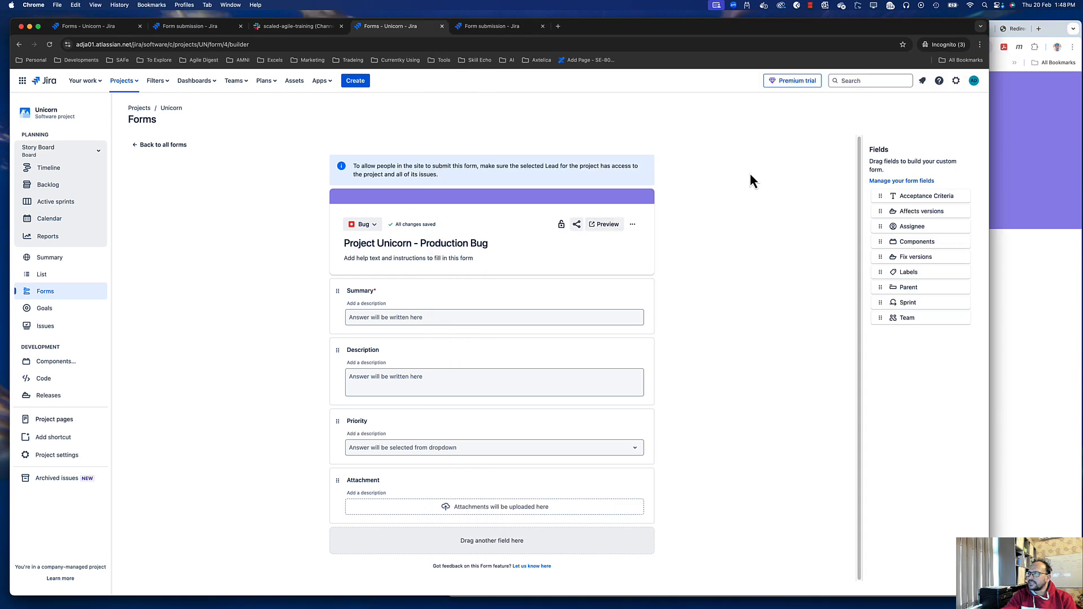
pyautogui.click(975, 82)
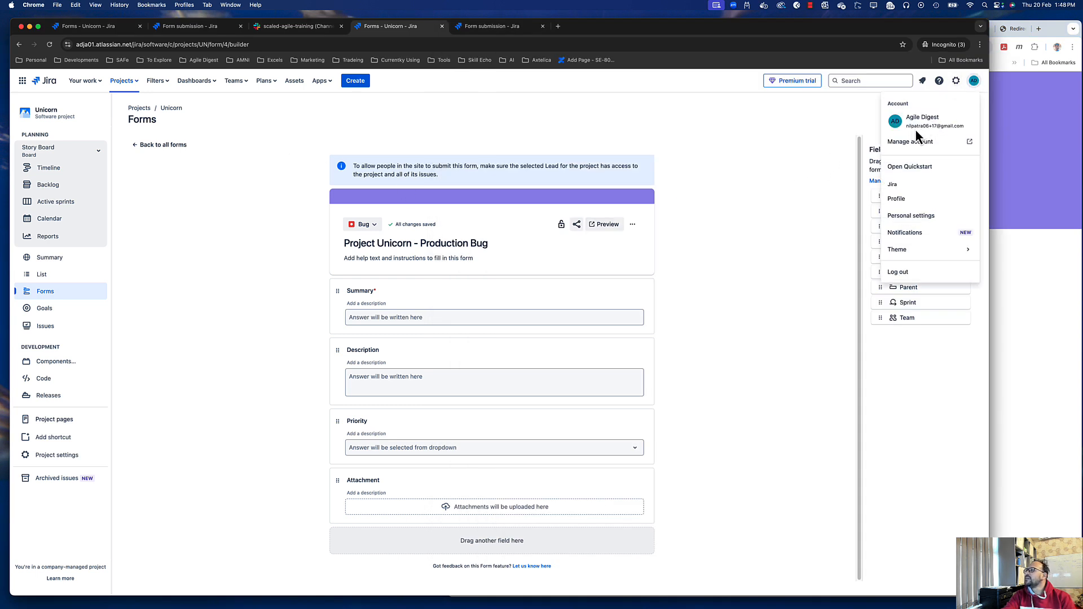
pyautogui.click(1017, 106)
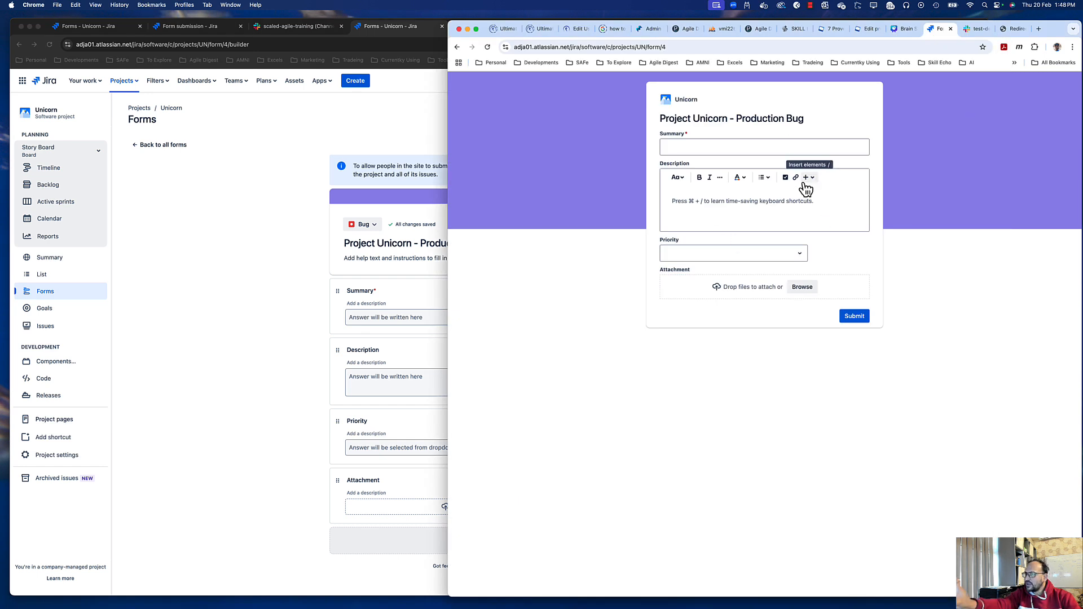
# Step: Fill in the form with summary "Test Support Bug 1", description "Give some Description" and priority Highest
pyautogui.click(709, 148)
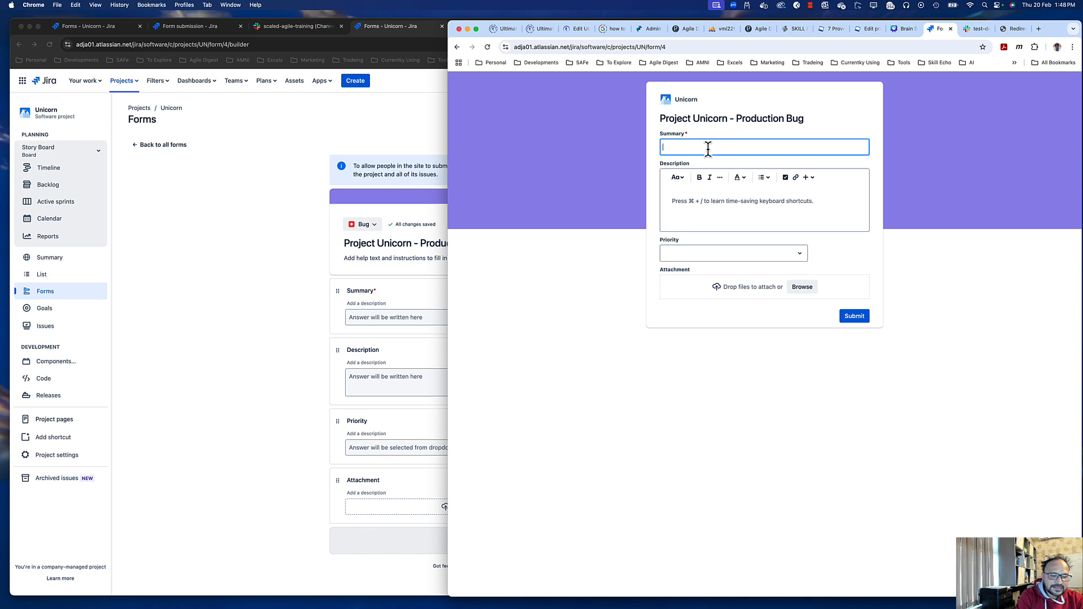
pyautogui.write('Test S')
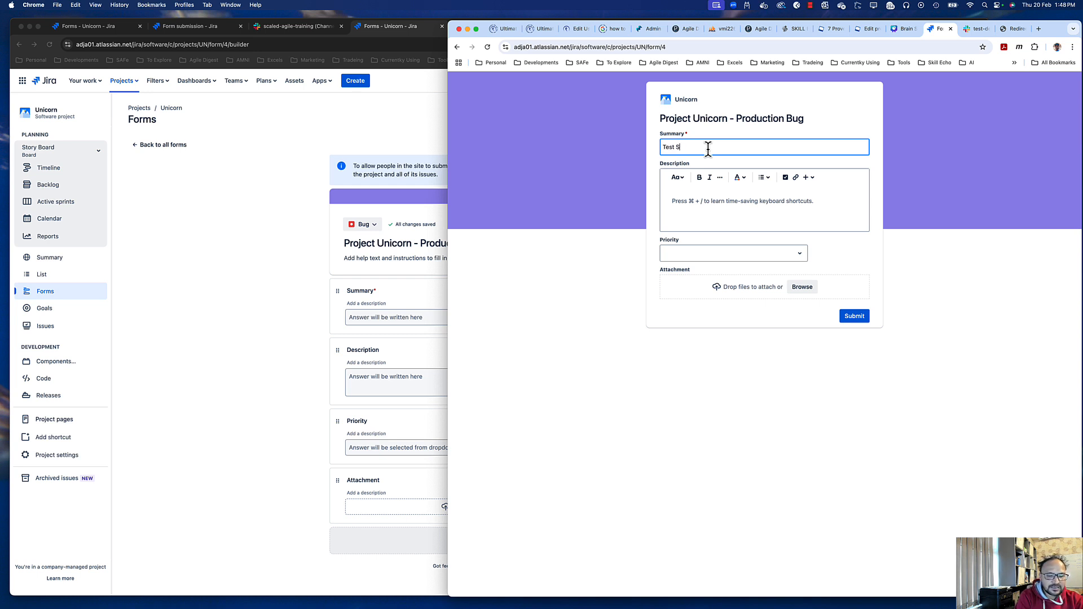
pyautogui.write('upport Bug 1')
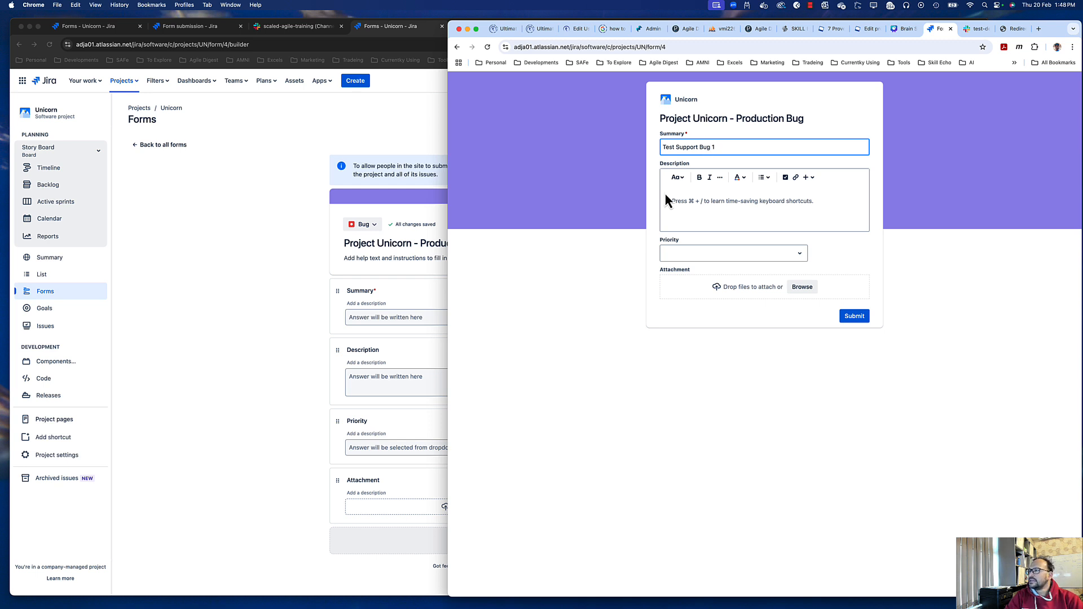
pyautogui.click(694, 218)
pyautogui.write('Give')
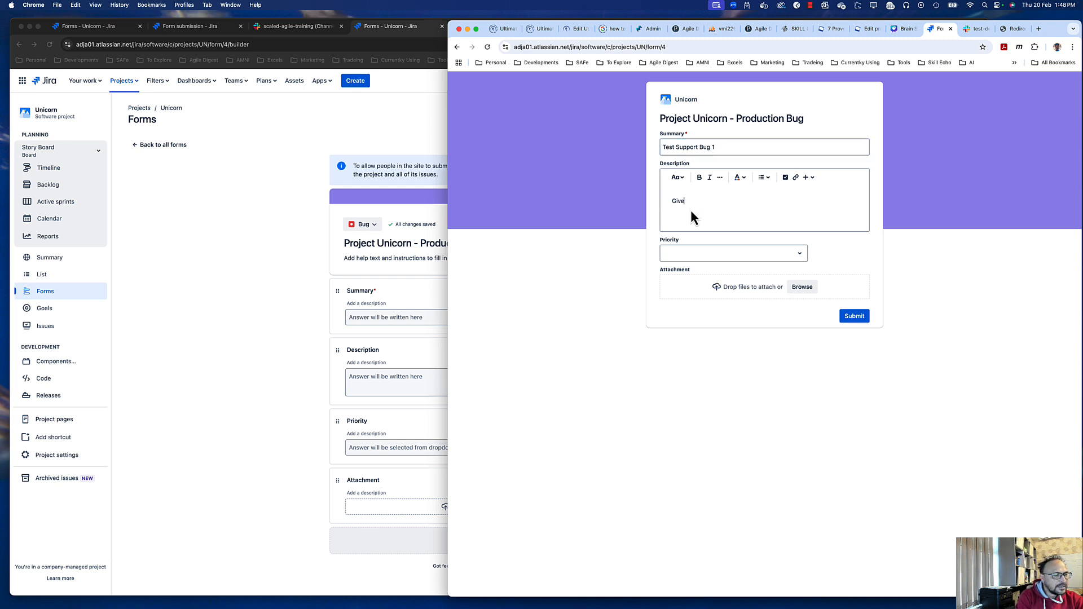
pyautogui.write(' some Descripti')
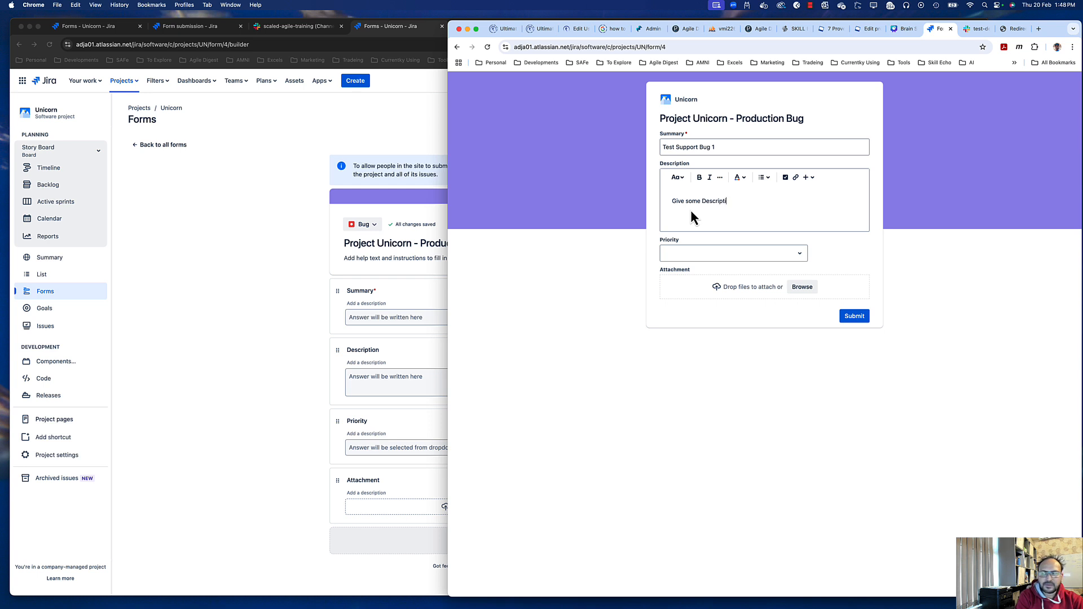
pyautogui.write('on')
pyautogui.click(783, 260)
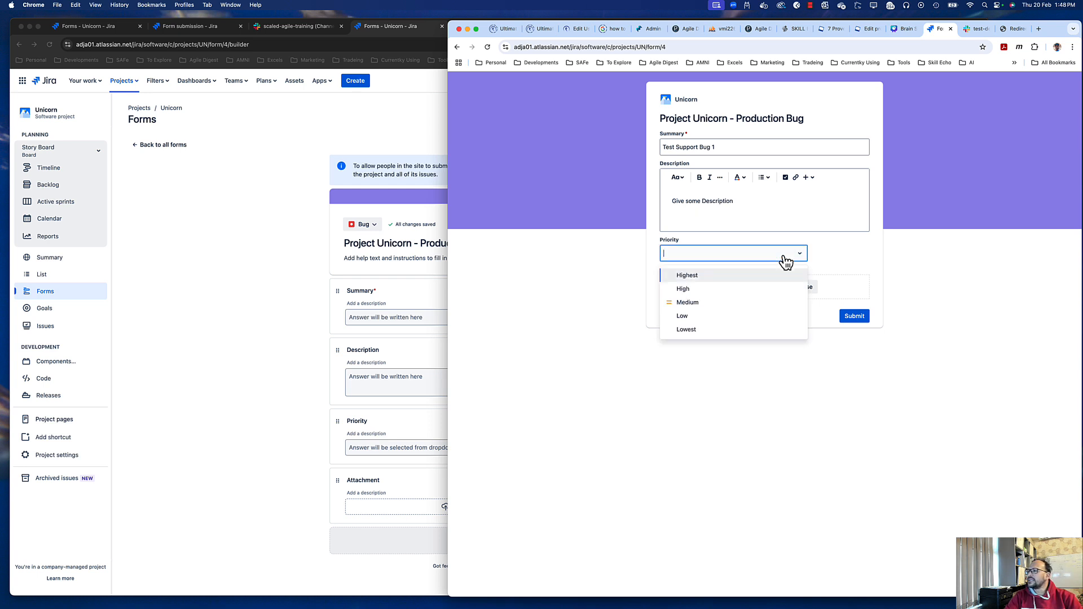
pyautogui.click(703, 277)
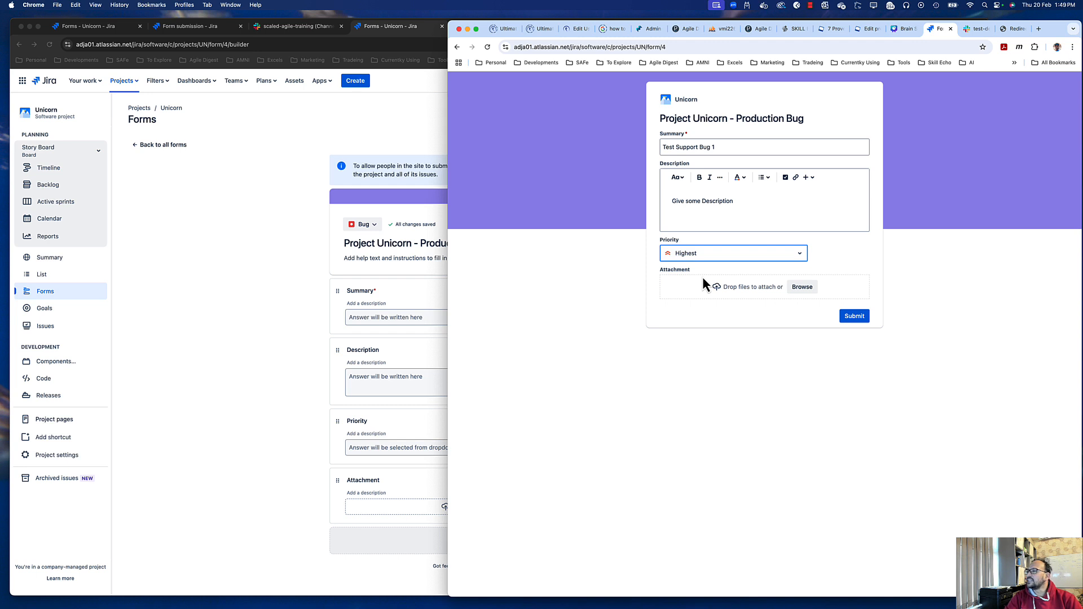
# Step: Submit the bug report with ESM 38.png from Downloads attached, and bring up a new blank form
pyautogui.click(803, 290)
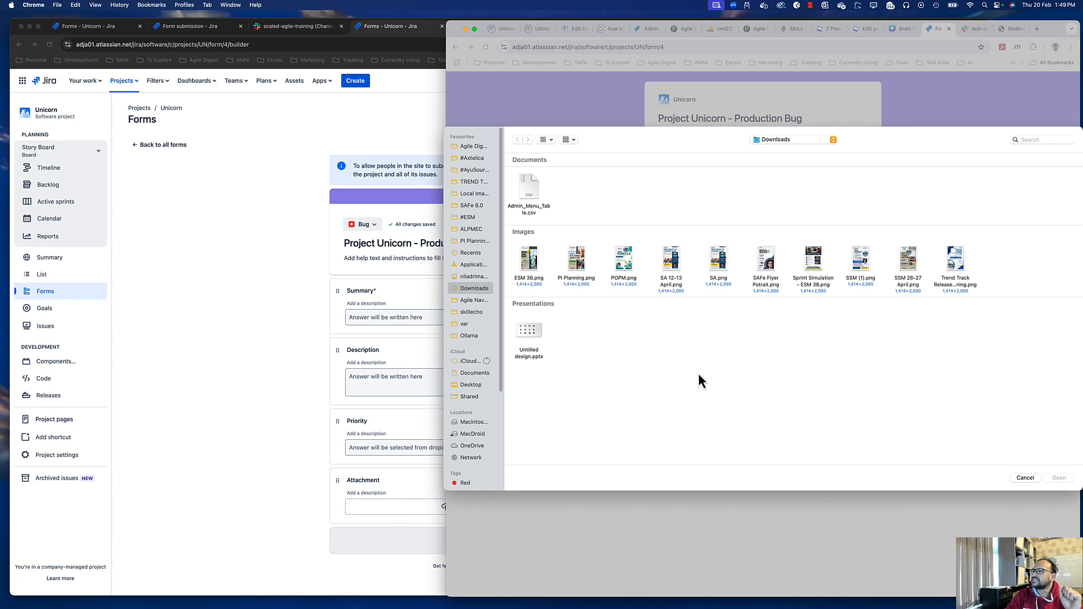
pyautogui.click(528, 261)
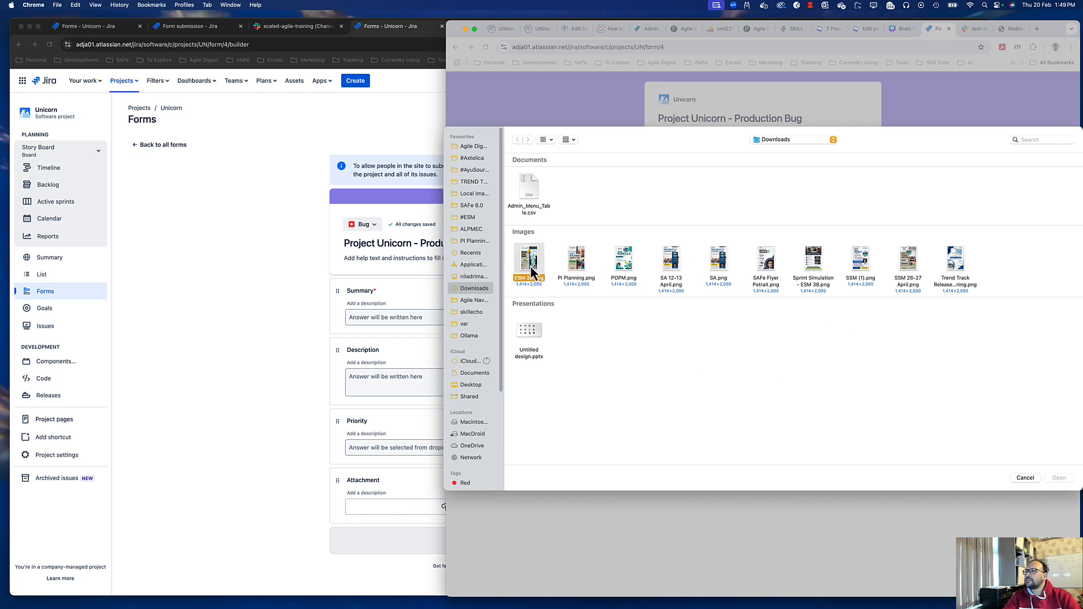
pyautogui.click(1059, 478)
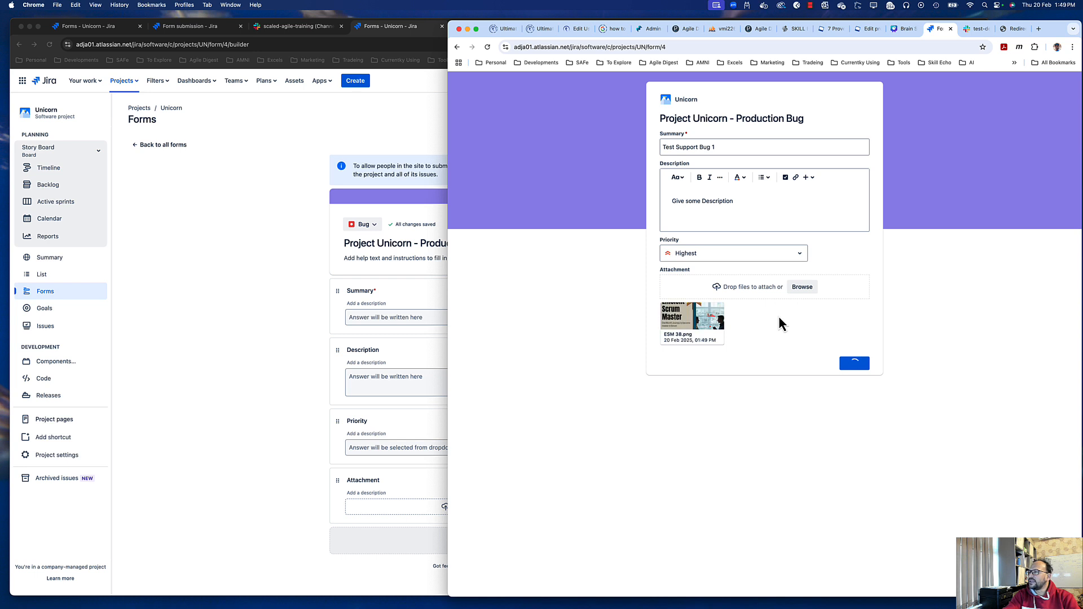
pyautogui.click(851, 361)
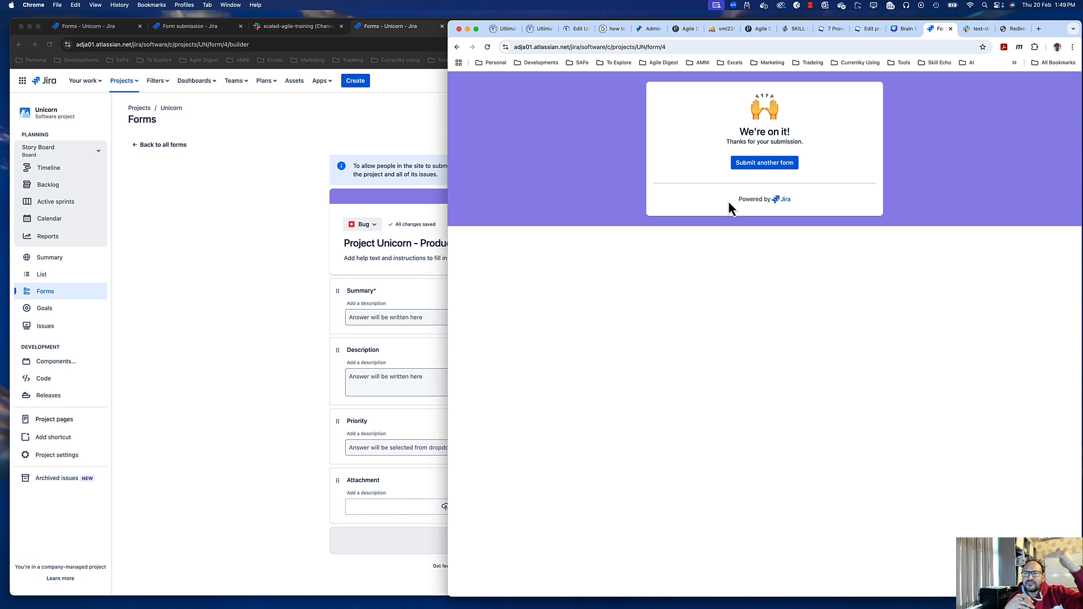
pyautogui.click(769, 165)
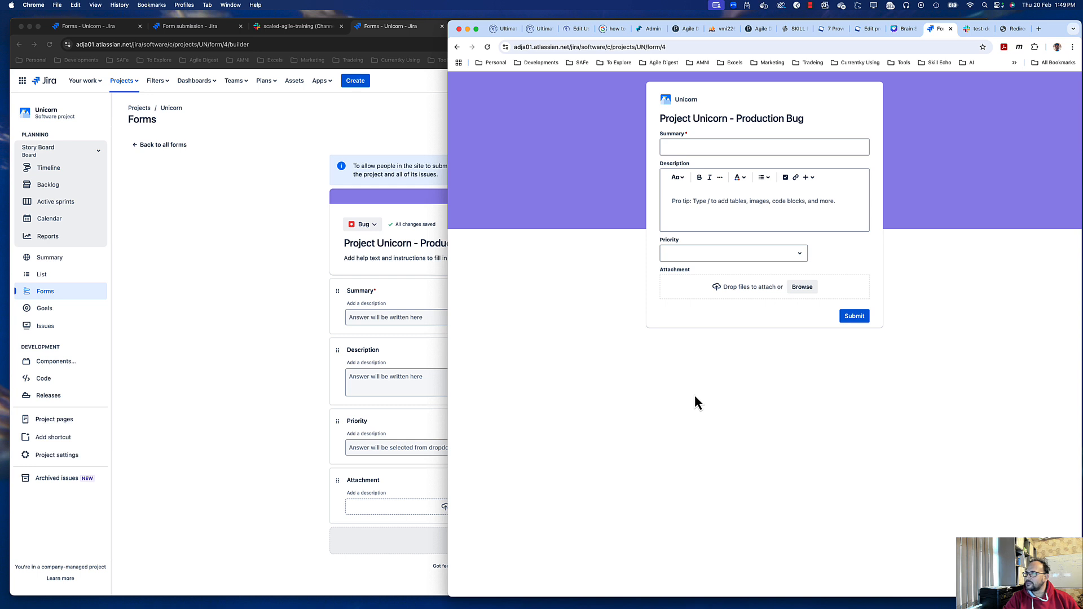
# Step: Open the Unicorn backlog in the form owner's window and examine the details of the Test Support Bug 1 issue
pyautogui.click(238, 184)
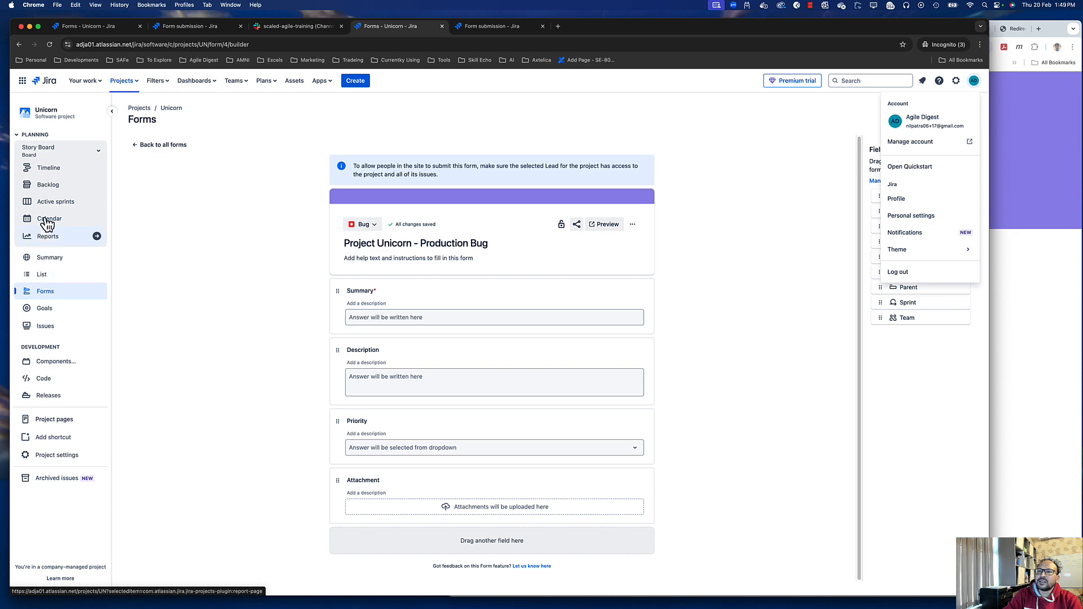
pyautogui.click(54, 190)
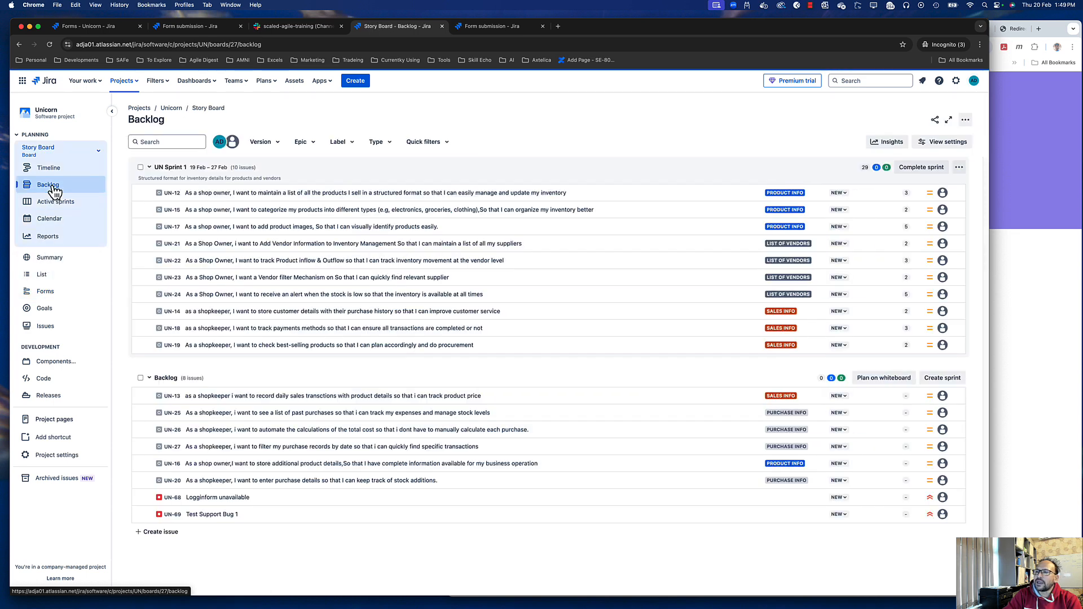
pyautogui.click(212, 515)
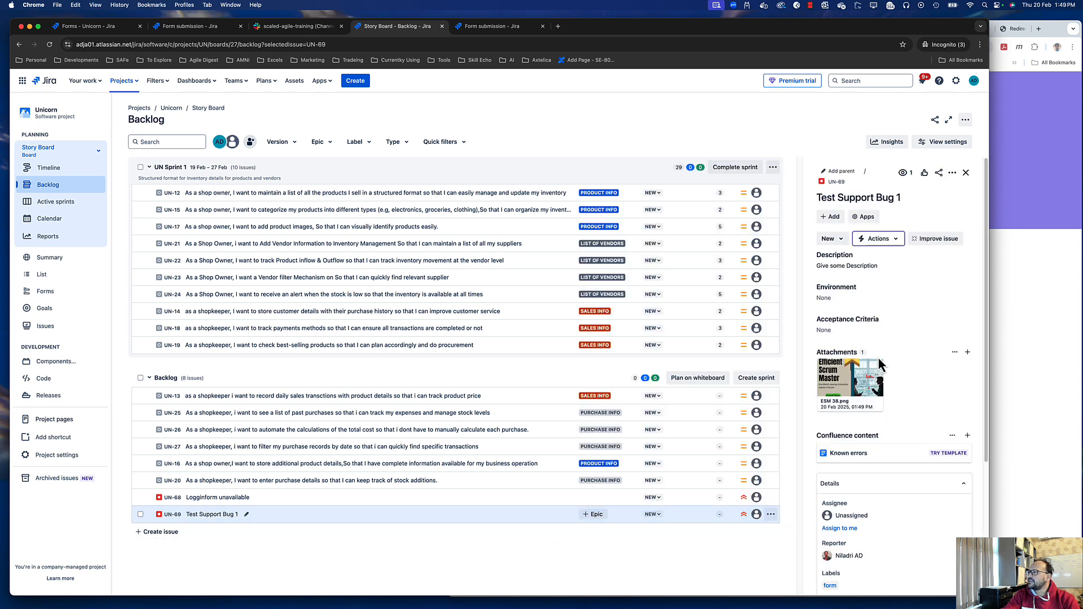
pyautogui.scroll(-5, 897, 389)
pyautogui.scroll(5, 896, 392)
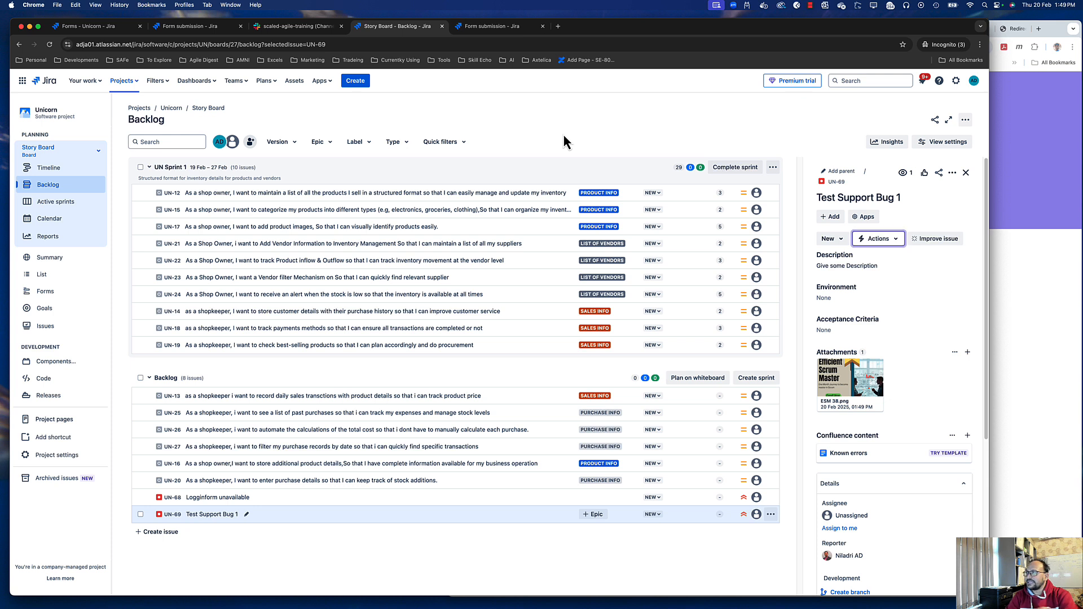
# Step: Open the Unicorn project's settings and examine the people available as project lead without choosing one
pyautogui.click(1041, 288)
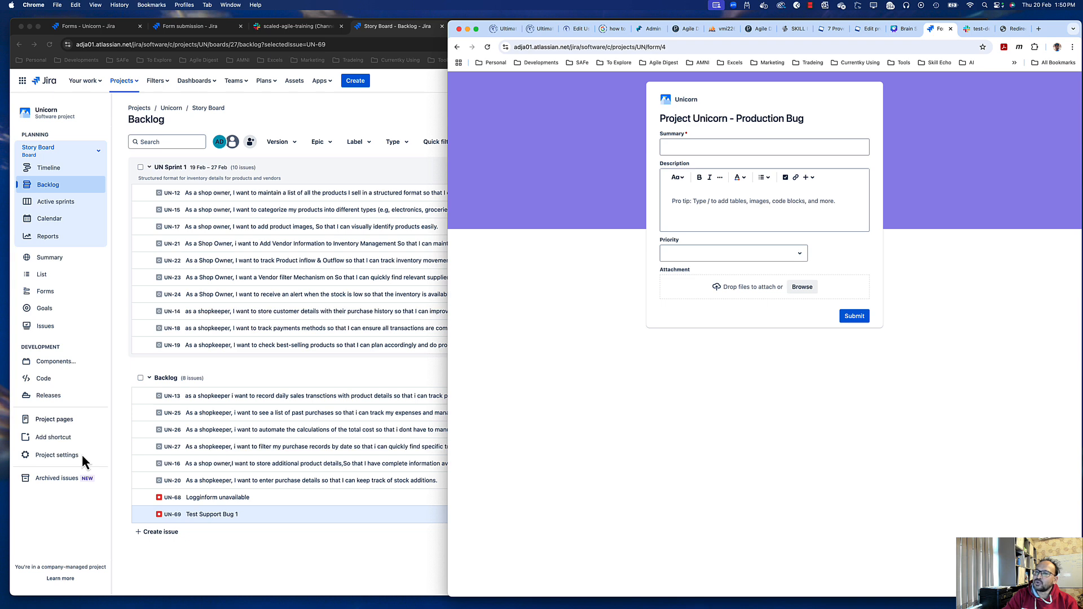
pyautogui.click(88, 440)
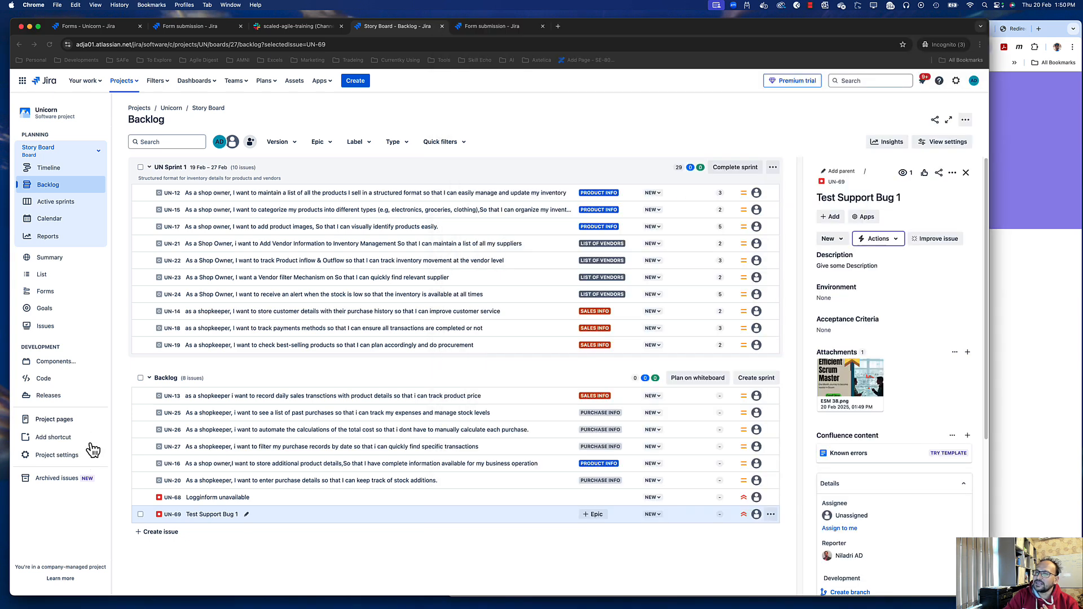
pyautogui.click(56, 455)
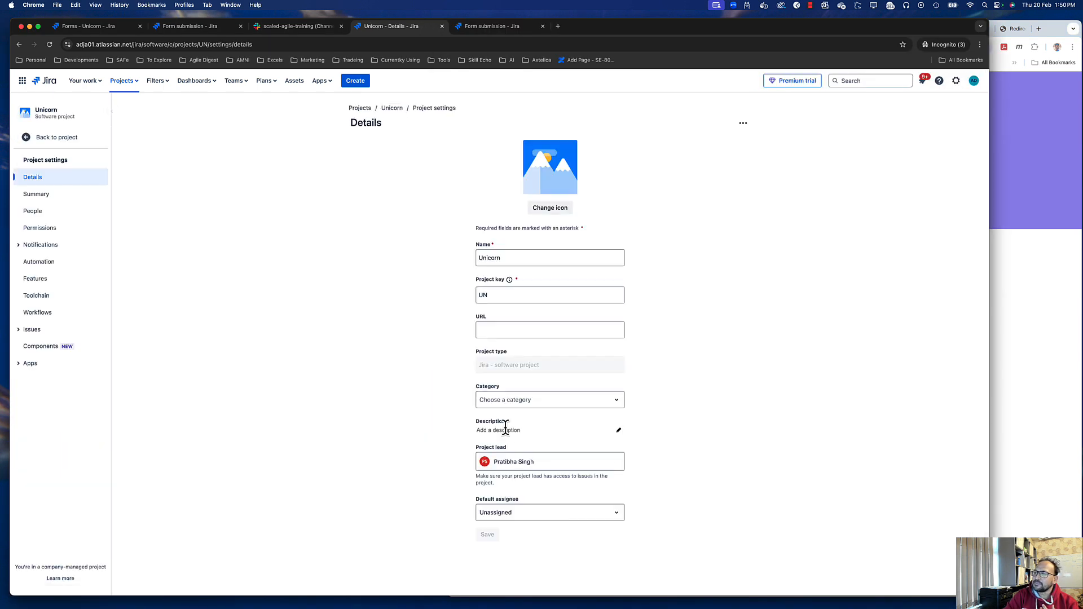
pyautogui.click(563, 471)
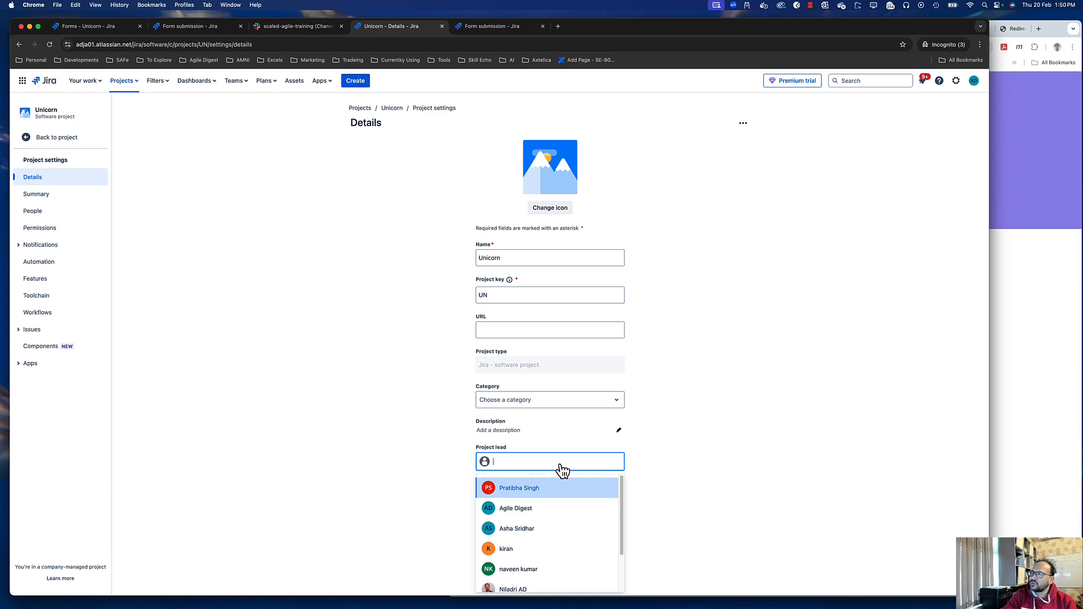
pyautogui.scroll(-3, 556, 502)
pyautogui.scroll(3, 556, 505)
pyautogui.click(391, 430)
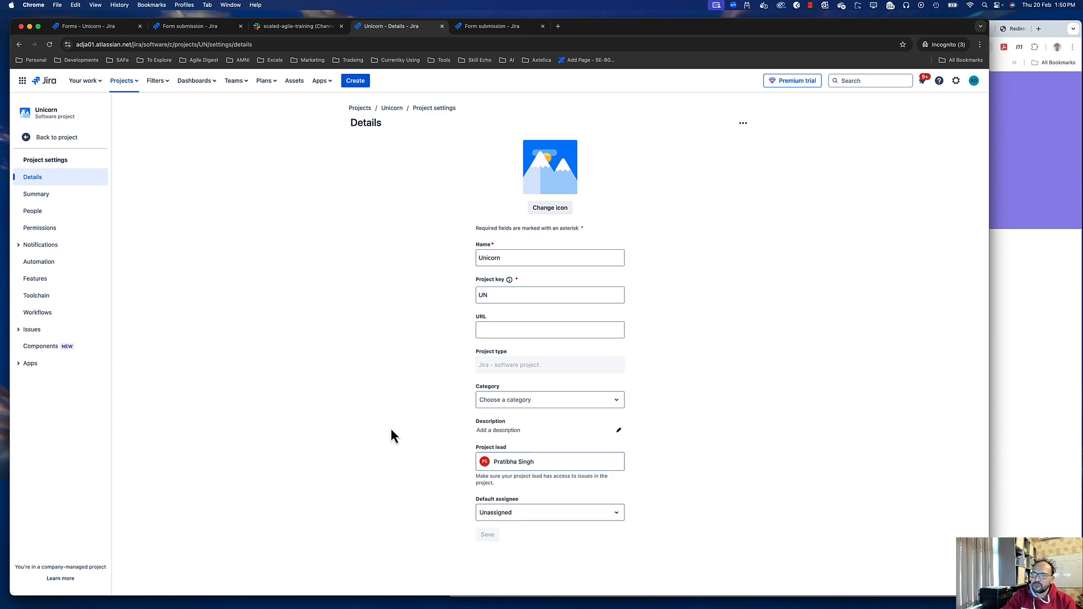
# Step: Return from project settings to the Unicorn backlog, and leave the blank form for the sprint board in the recipient's window
pyautogui.click(19, 44)
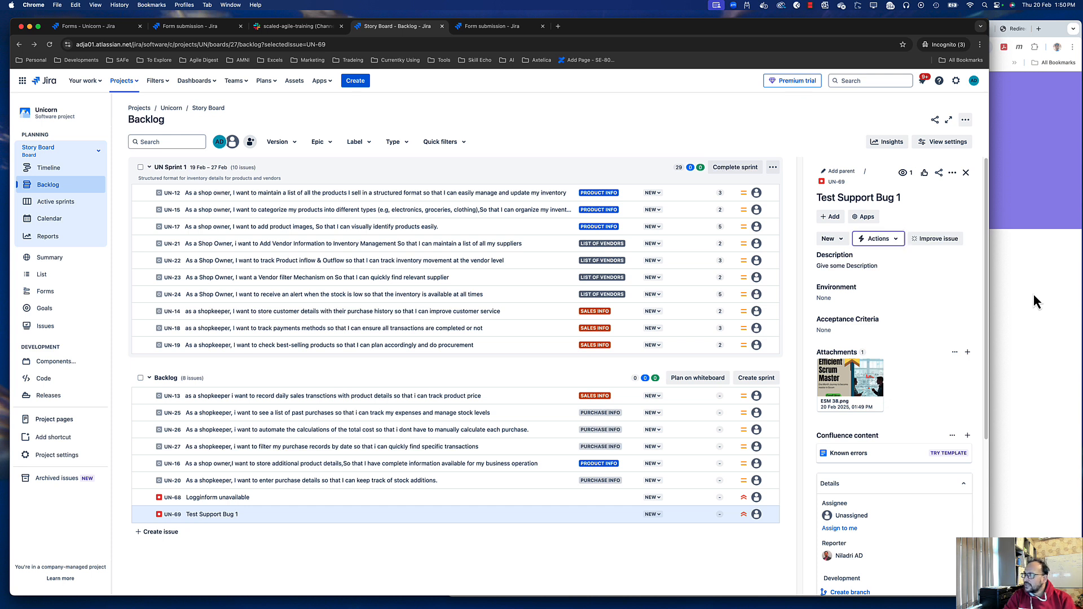
pyautogui.click(1034, 293)
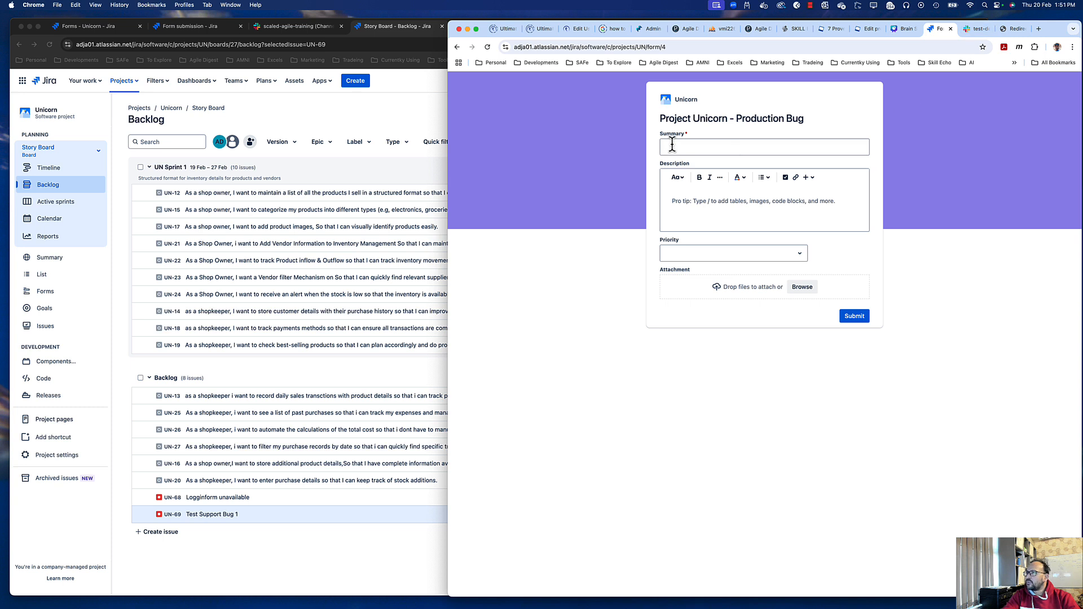
pyautogui.click(457, 48)
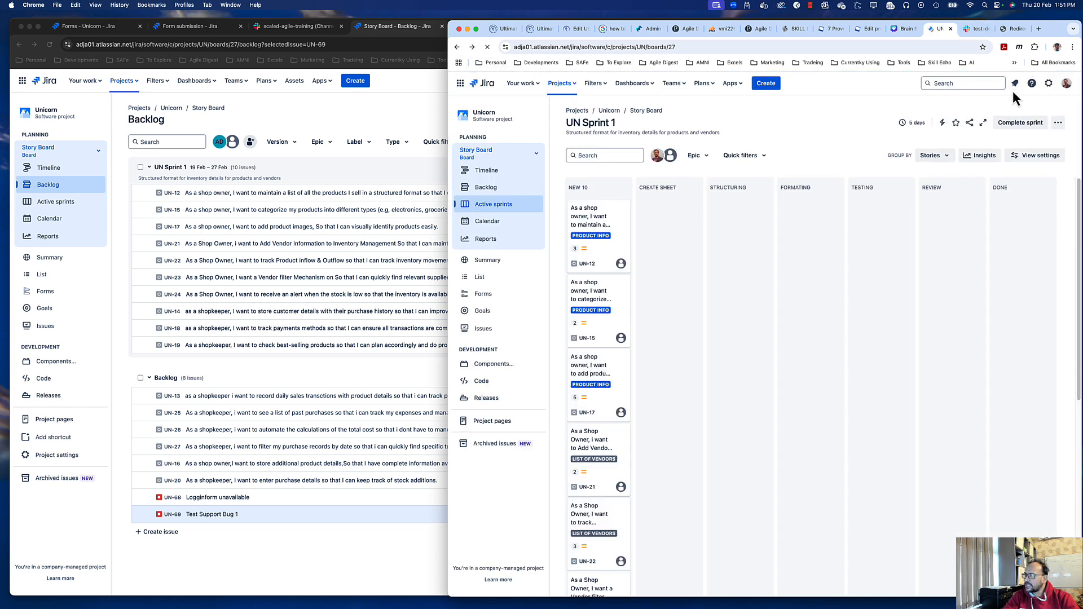
pyautogui.click(387, 113)
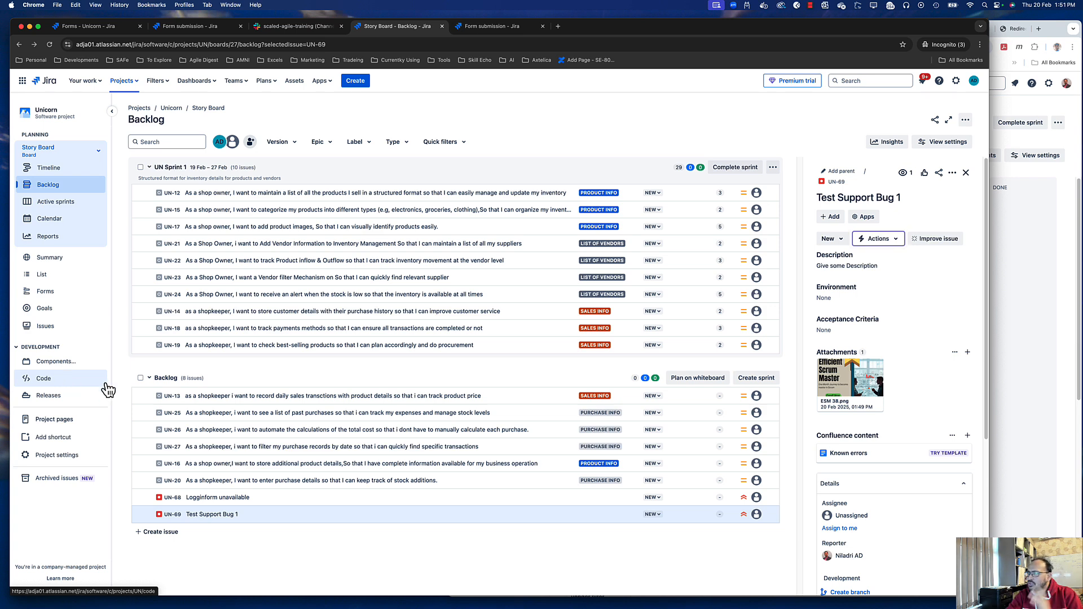
pyautogui.click(1052, 191)
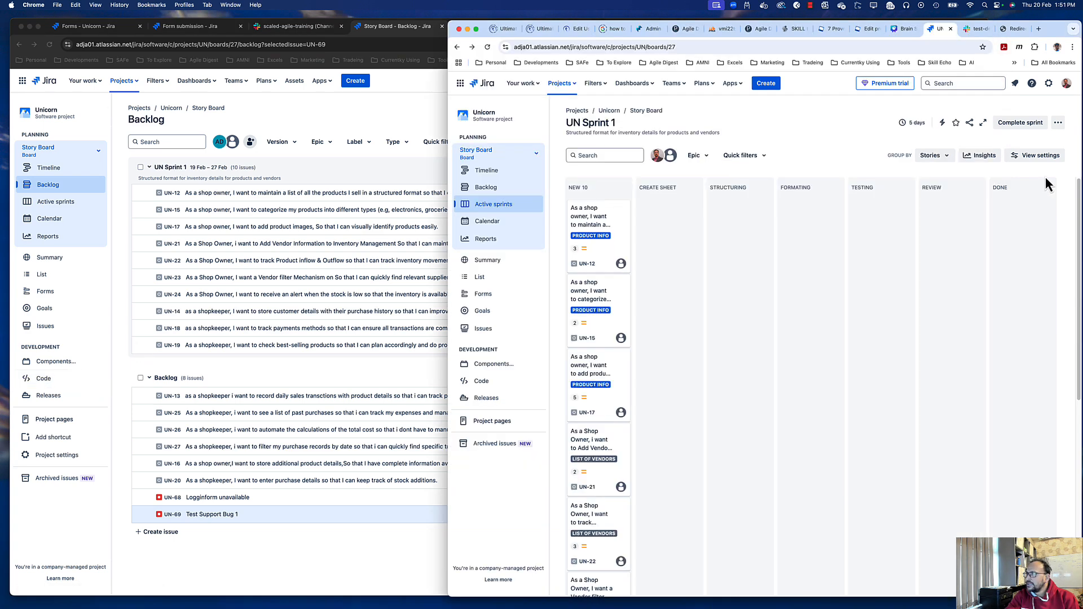
# Step: Switch to Slack in the recipient's window and start a new channel named qa-team in the Agile Digest workspace
pyautogui.click(978, 31)
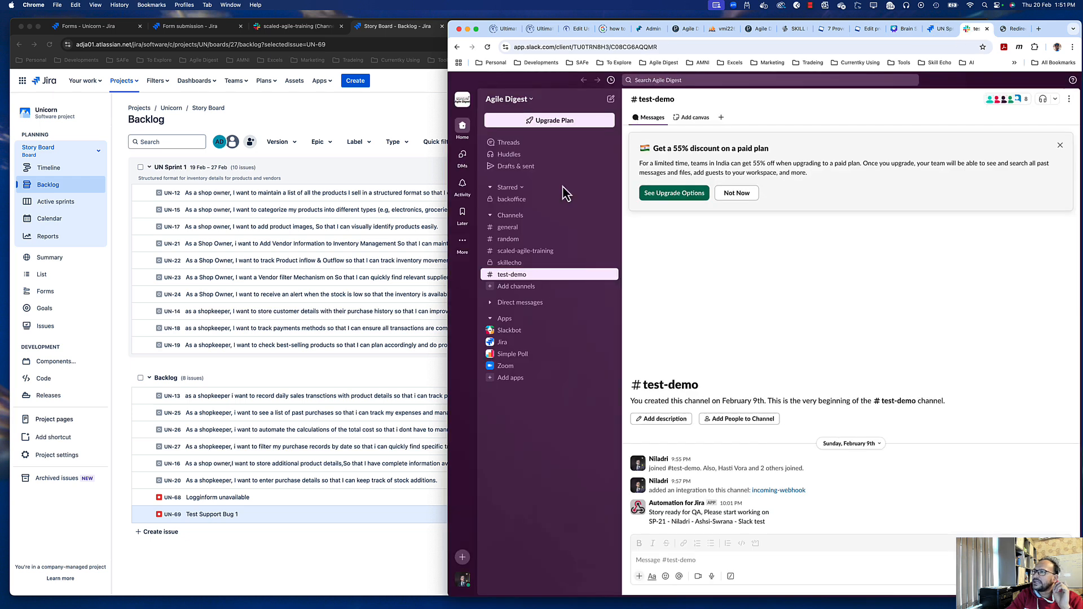
pyautogui.click(529, 217)
pyautogui.moveTo(524, 234)
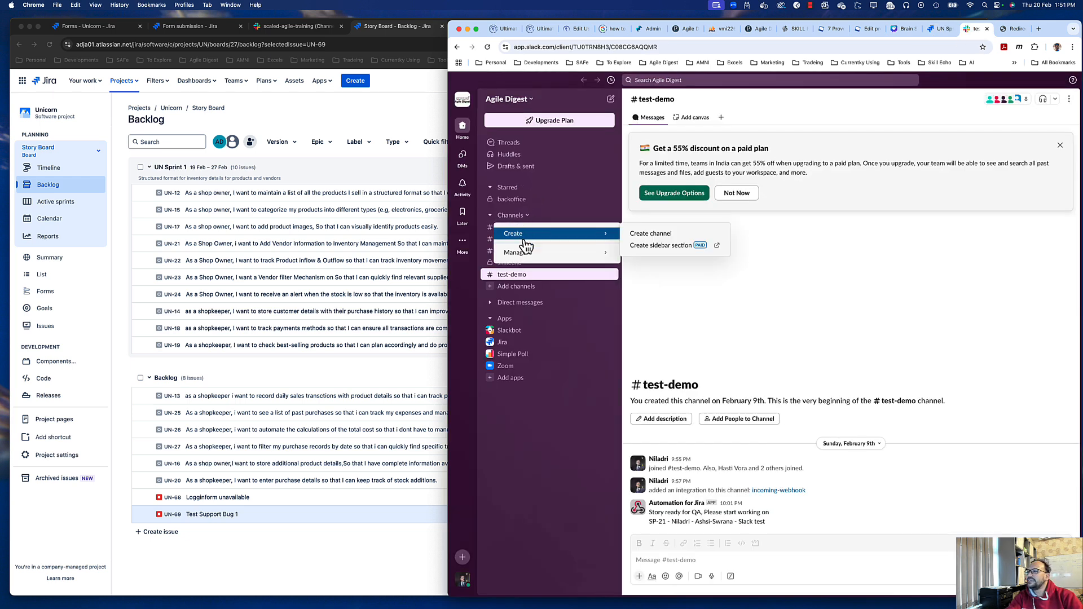
pyautogui.click(647, 235)
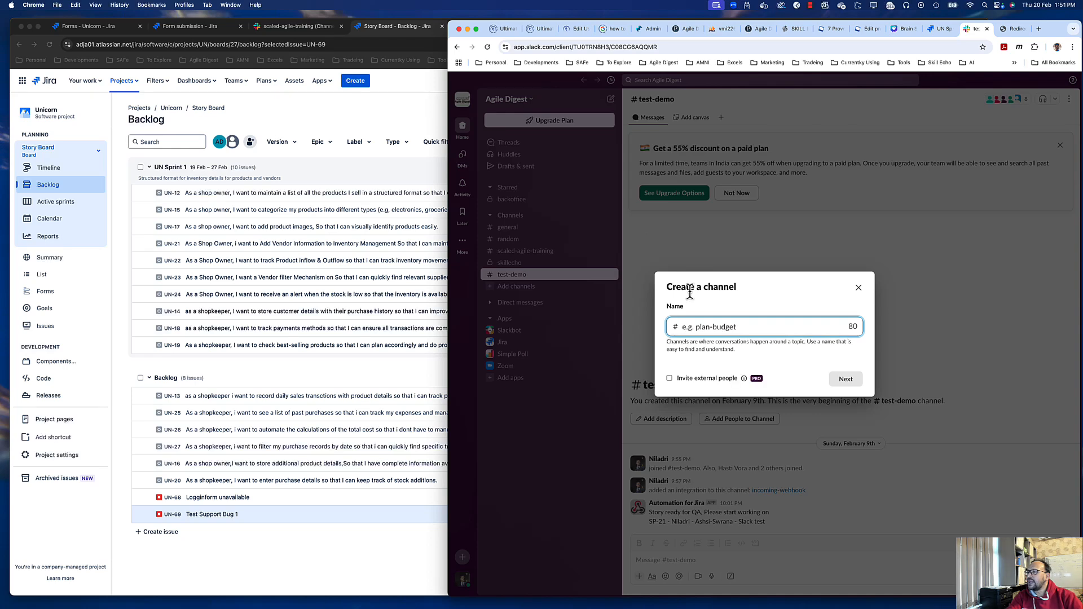
pyautogui.click(713, 329)
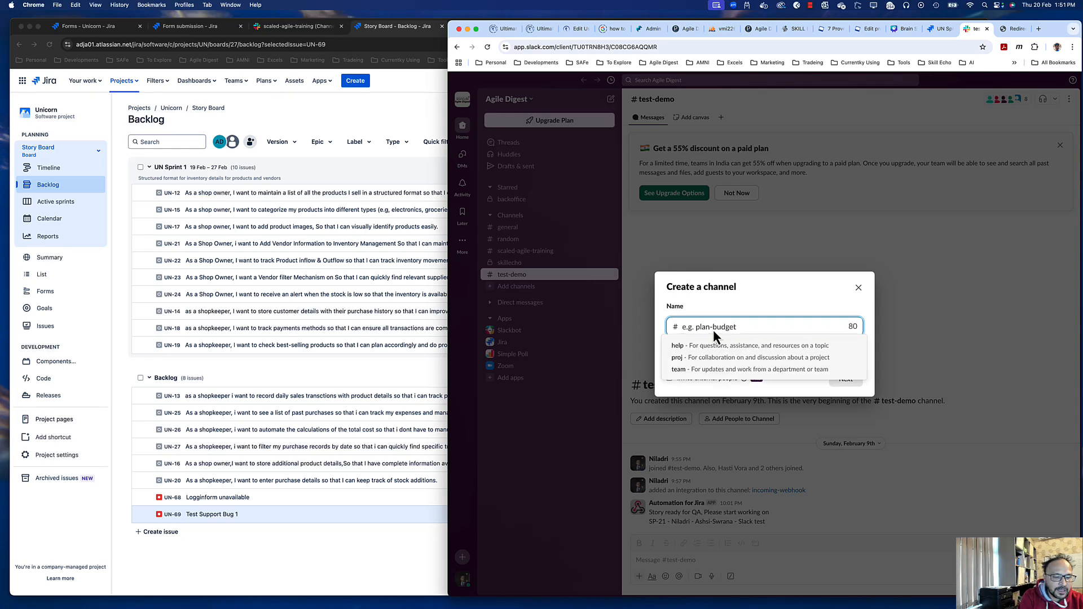
pyautogui.write('qa-team')
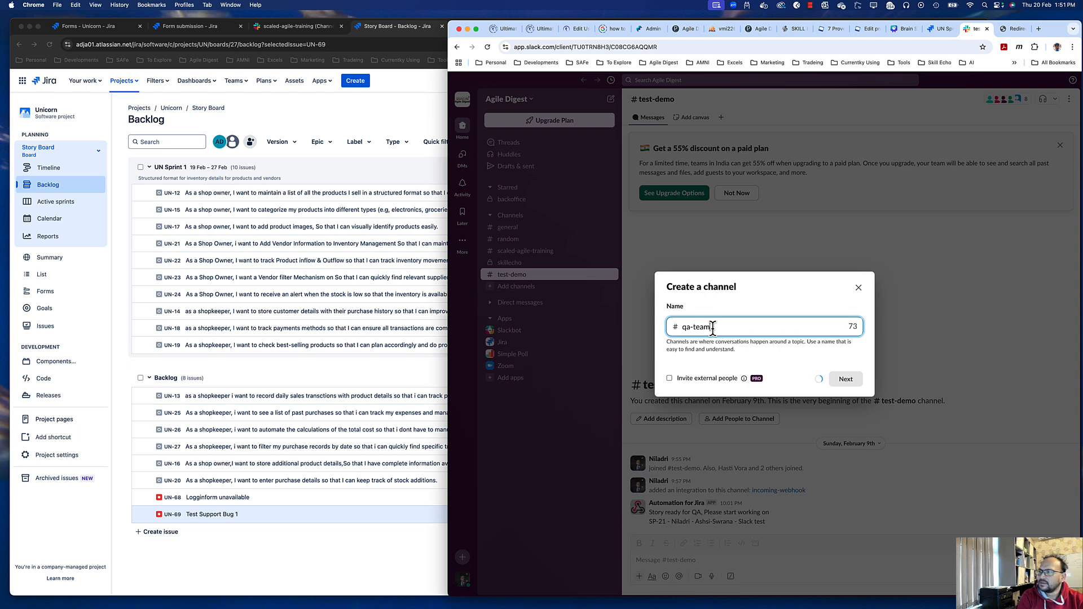
# Step: Create the qa-team channel with public visibility and add all 8 members of Agile Digest to it
pyautogui.click(846, 383)
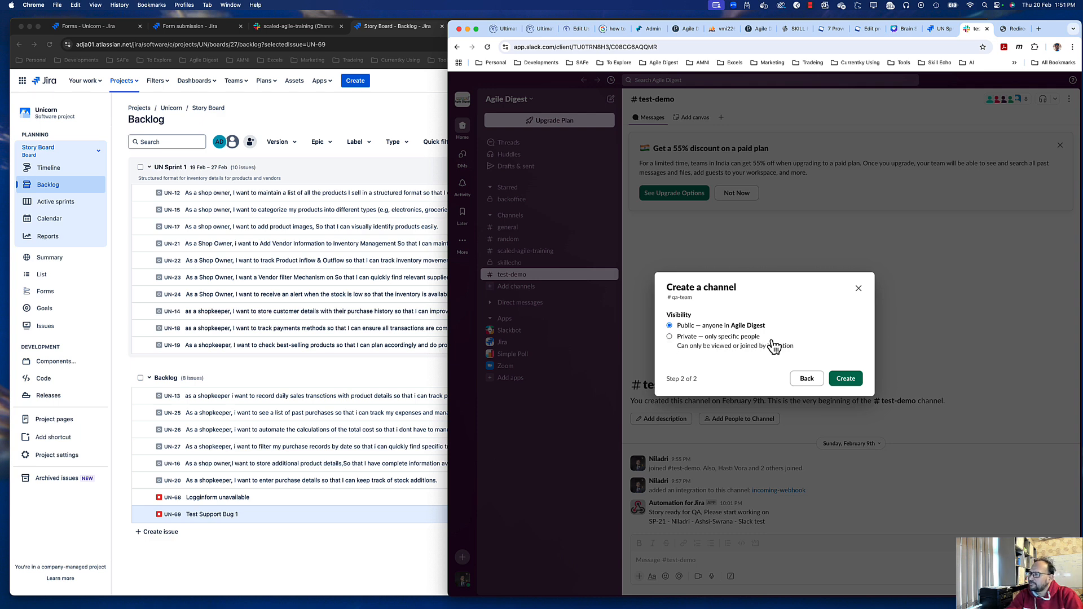
pyautogui.click(845, 378)
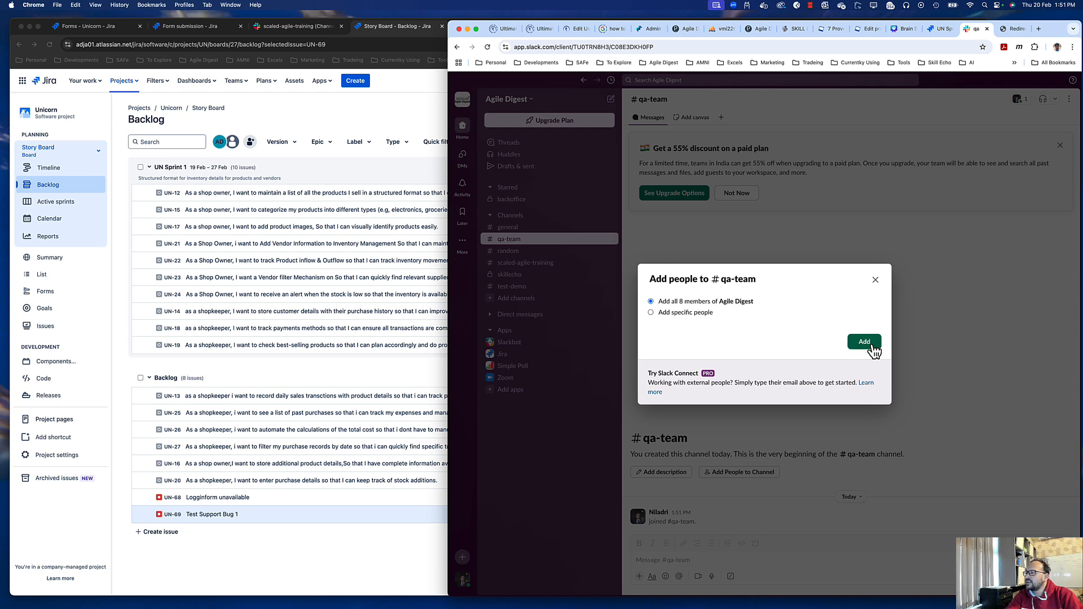
pyautogui.click(689, 318)
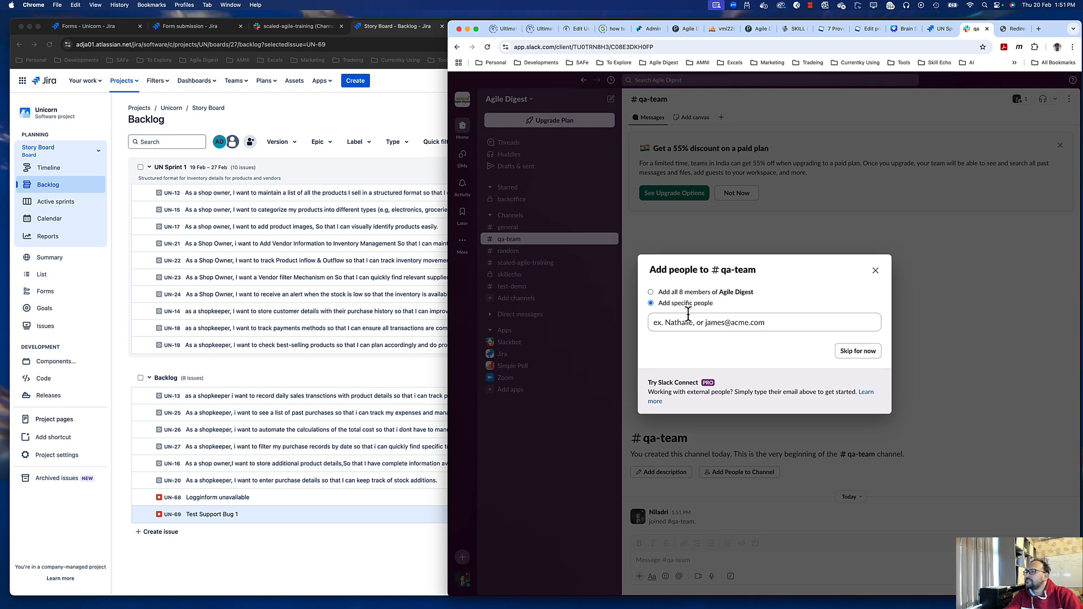
pyautogui.click(663, 292)
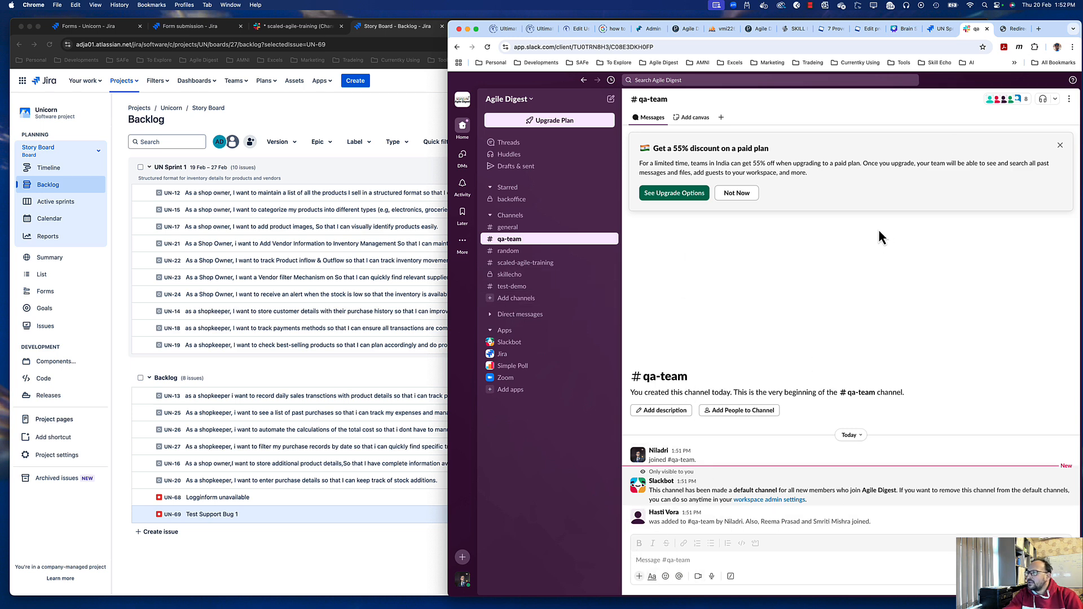
# Step: Open the Project Unicorn - Production Bug form in the owner's Jira window and select the qa-team channel for sharing it in Slack
pyautogui.click(288, 127)
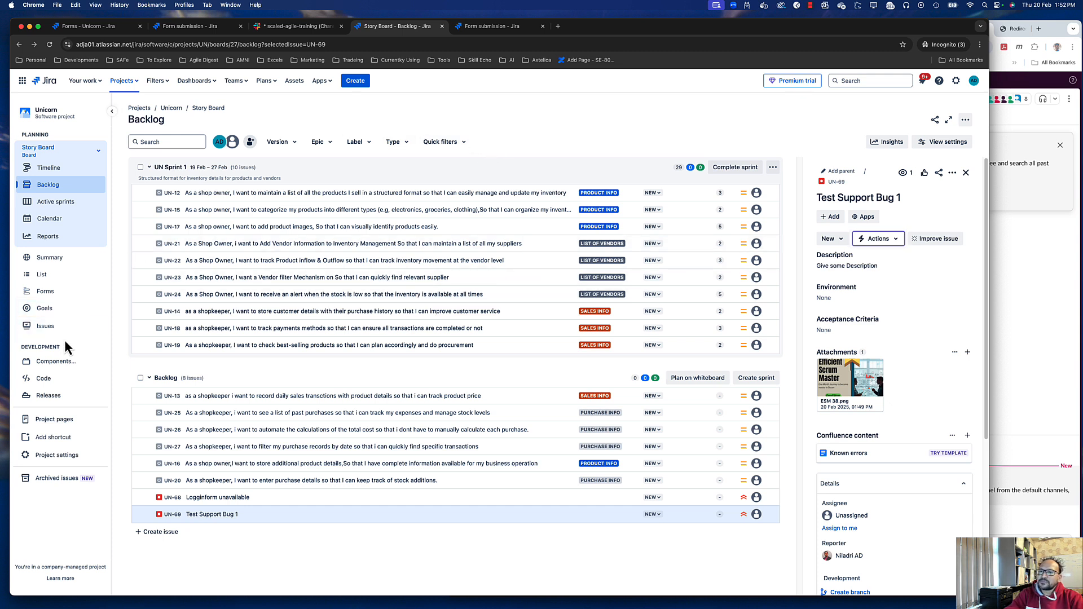
pyautogui.click(49, 294)
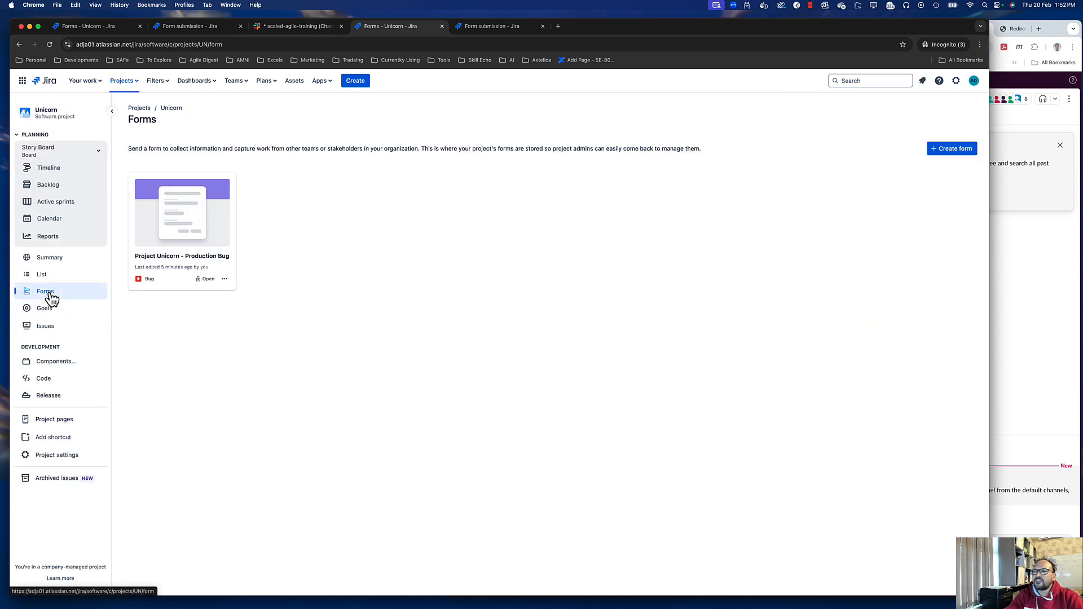
pyautogui.click(219, 275)
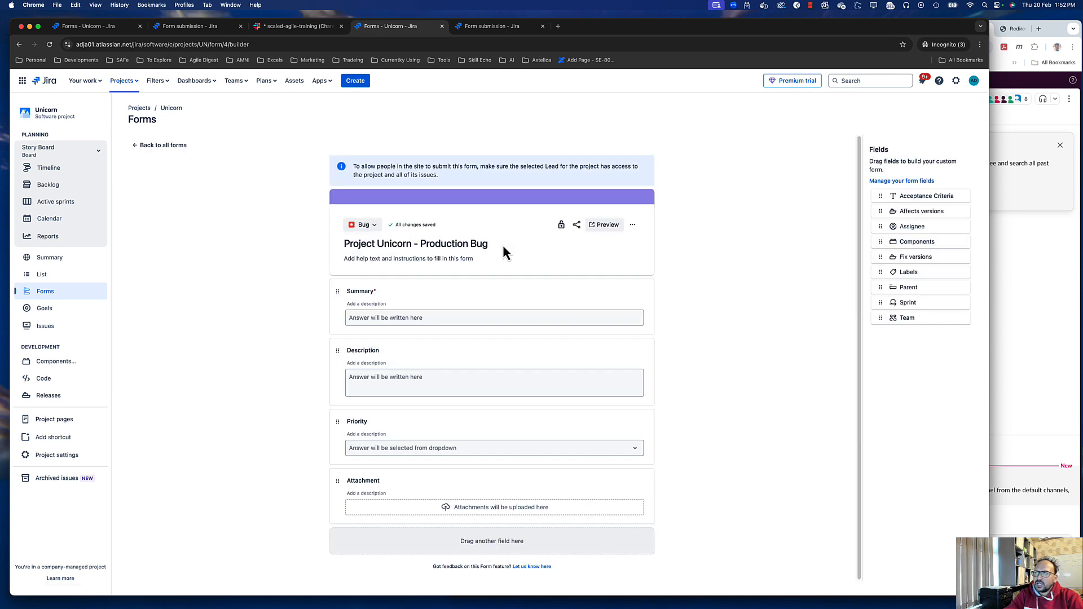
pyautogui.click(576, 225)
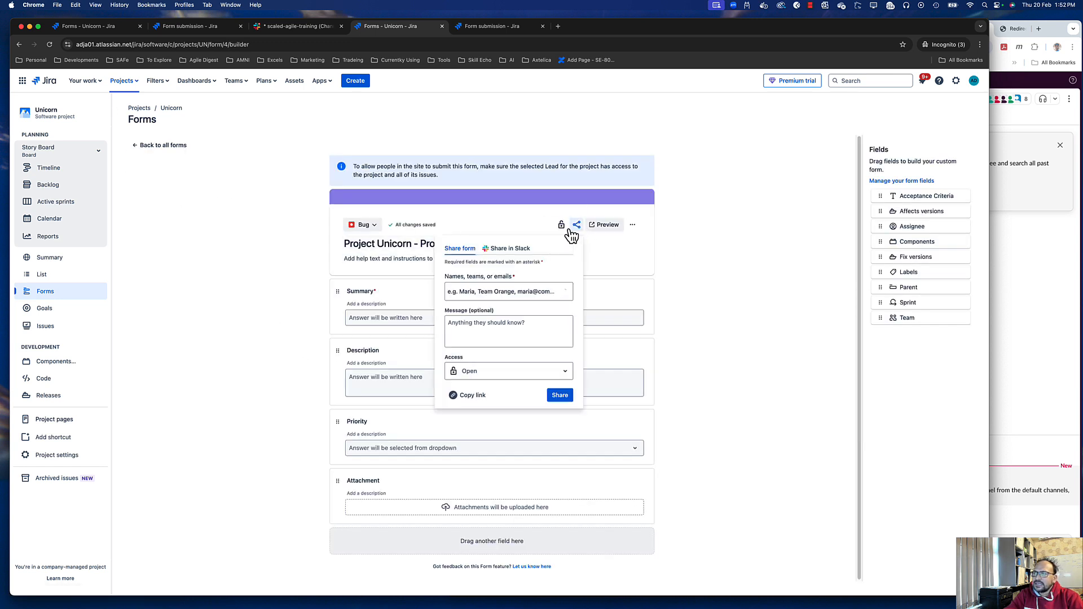
pyautogui.click(512, 251)
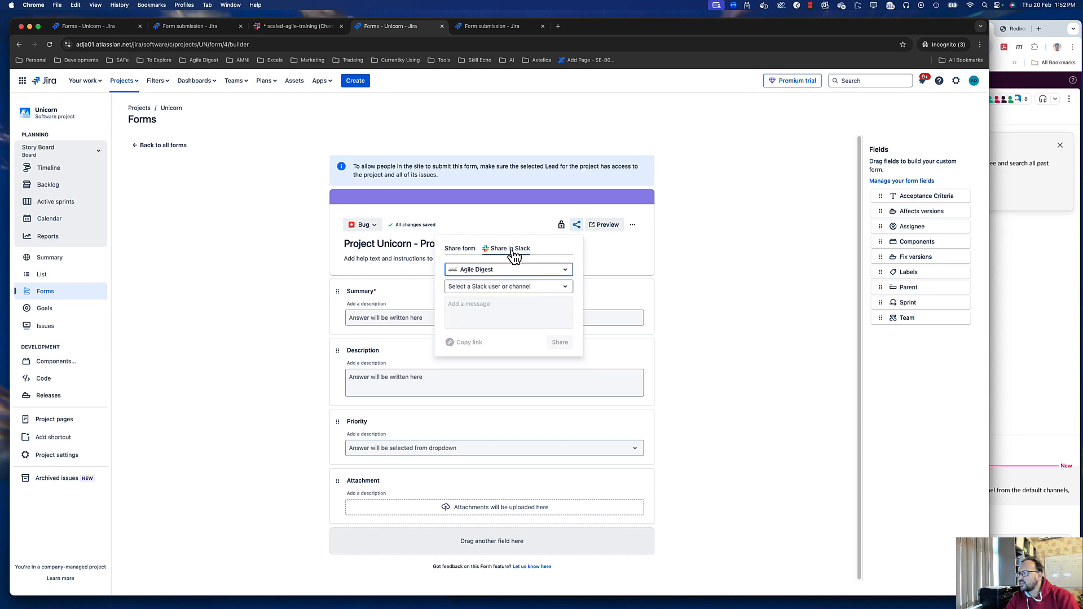
pyautogui.click(536, 290)
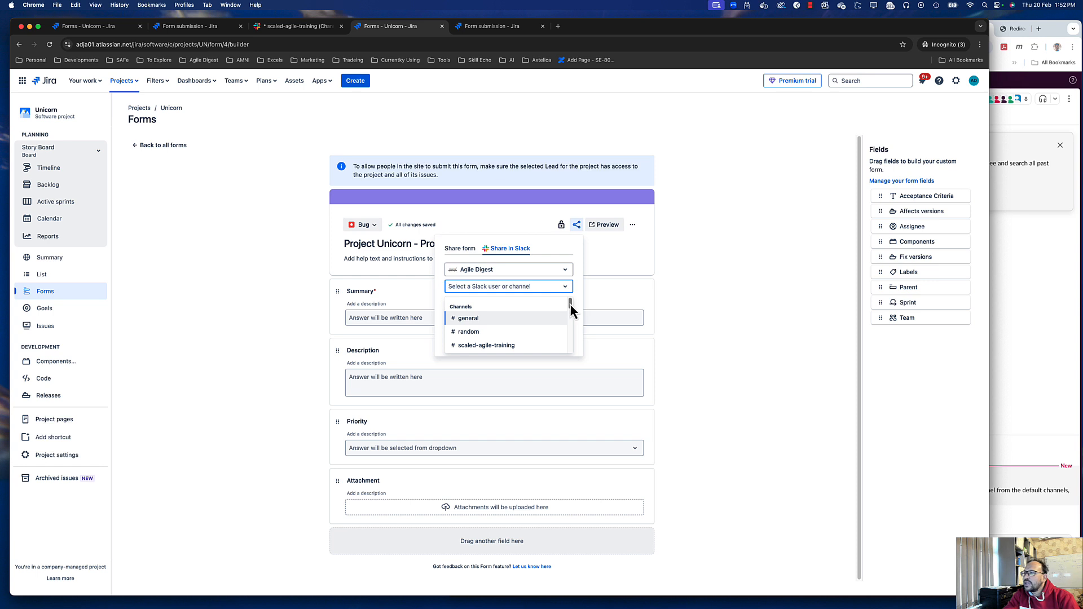
pyautogui.moveTo(570, 304); pyautogui.dragTo(569, 321)
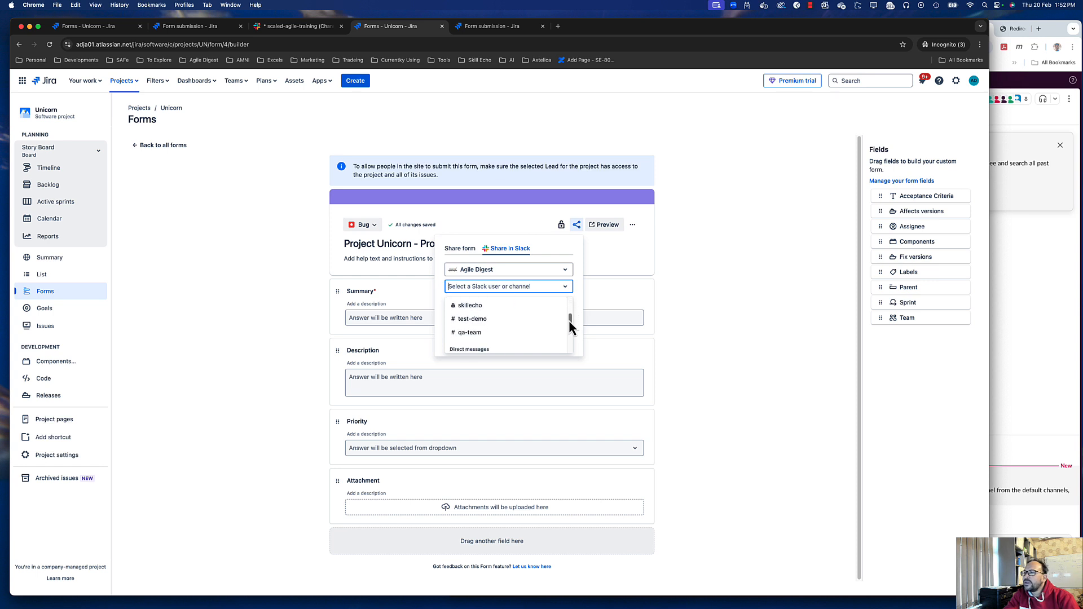
pyautogui.click(472, 334)
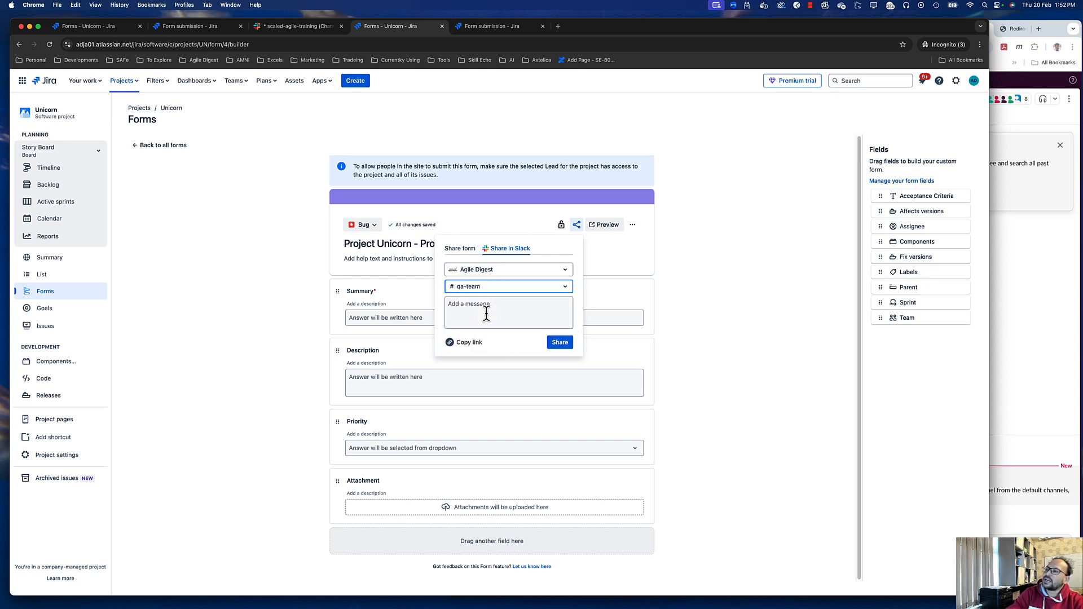
# Step: Share the form with the message "This is your Jira Bus raising form. please keep it in your bookmark"
pyautogui.click(525, 311)
pyautogui.write('This is your ')
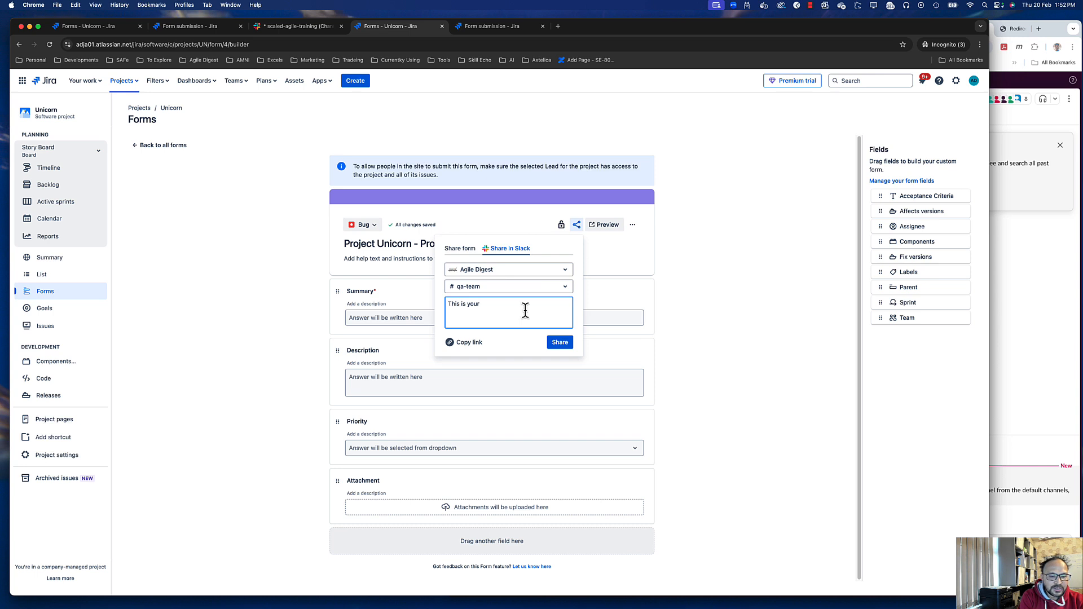
pyautogui.write('Jira Bus ra')
pyautogui.write('ising form')
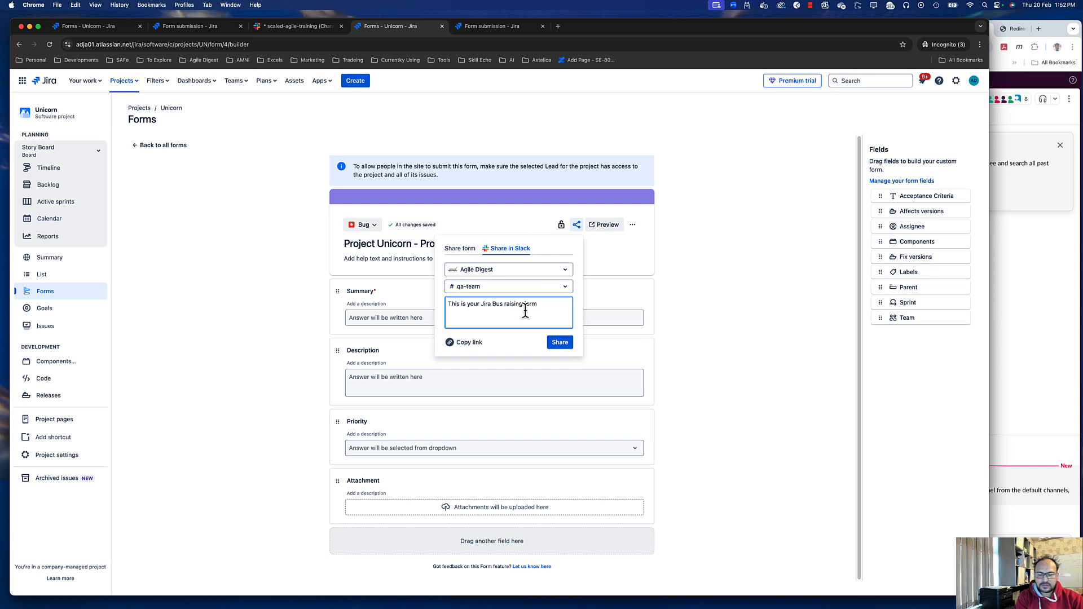
pyautogui.write('. please ')
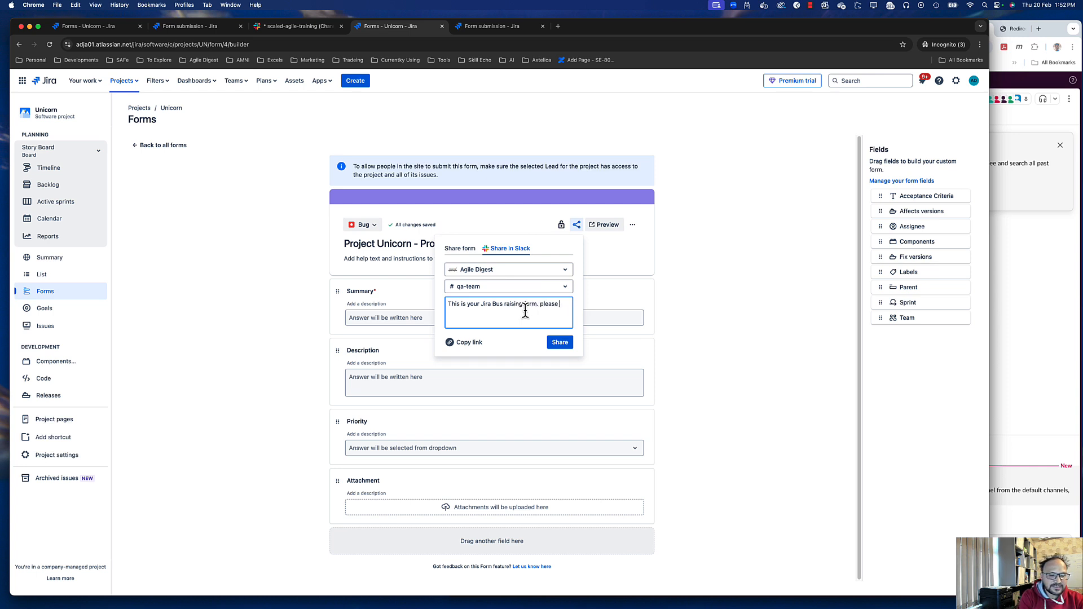
pyautogui.write('keep it ')
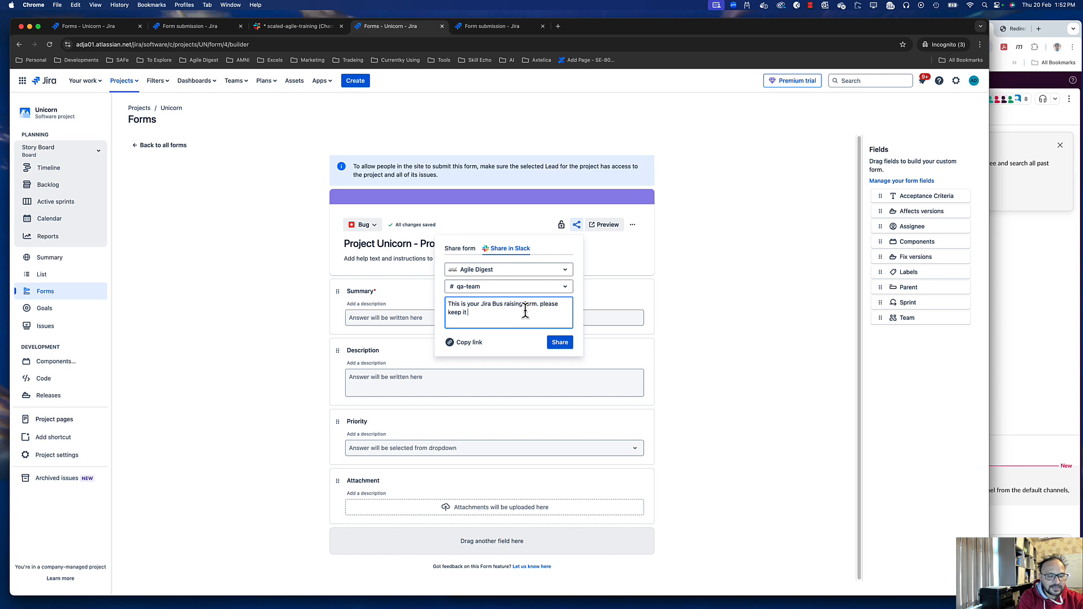
pyautogui.write('in your bo')
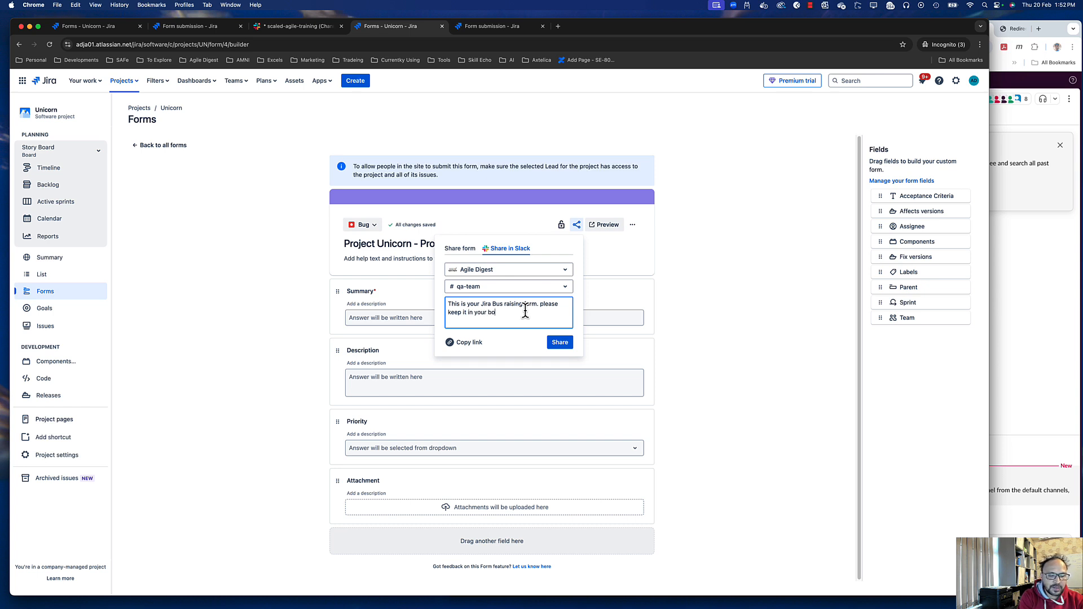
pyautogui.write('okmark')
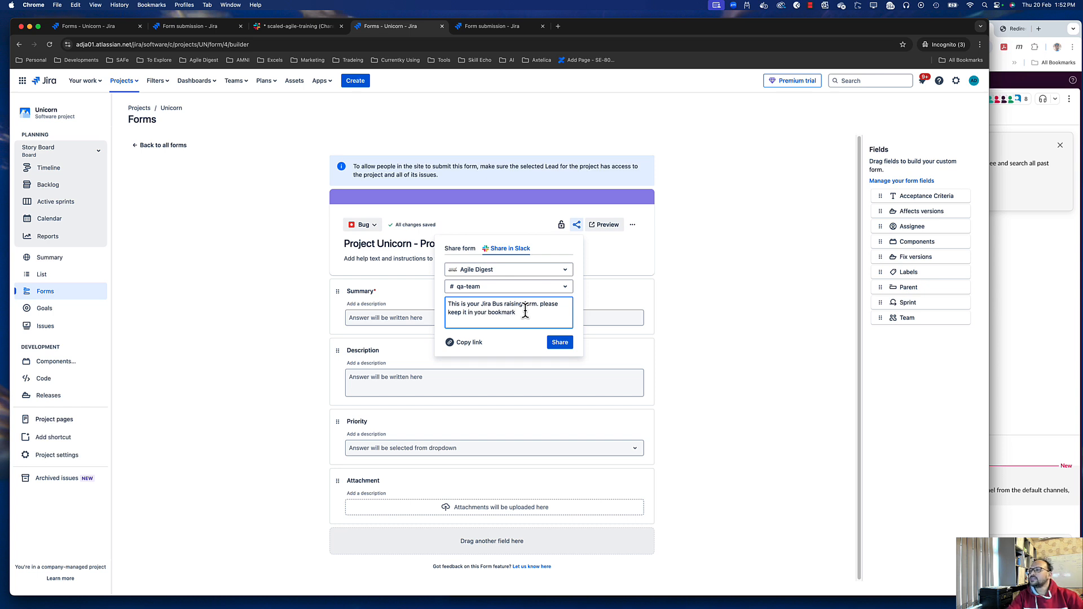
pyautogui.click(561, 342)
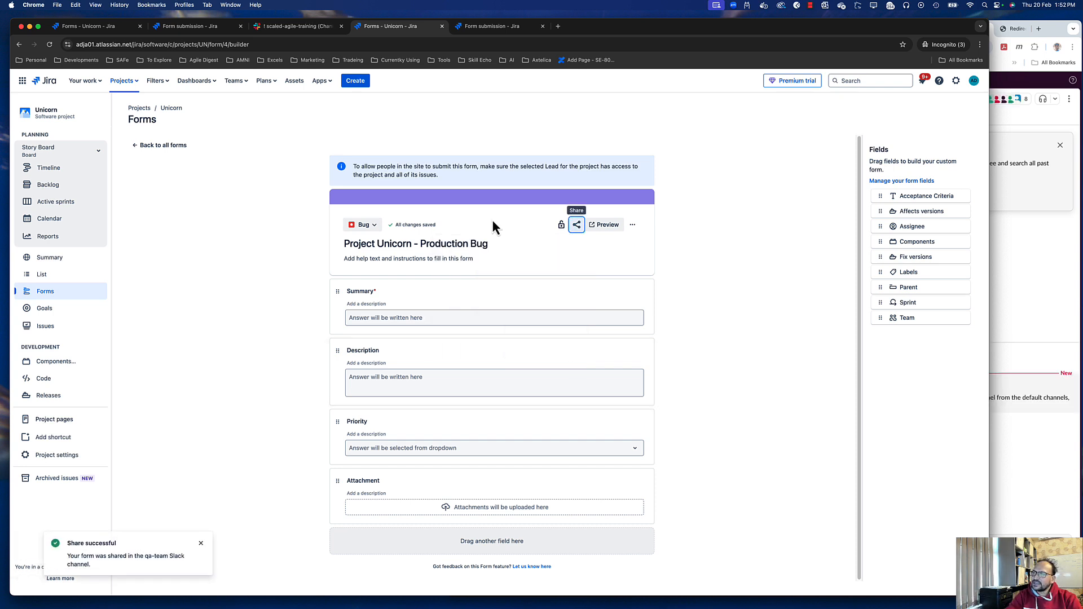
# Step: View the shared message in the qa-team channel in Slack and open its Jira form link
pyautogui.click(1047, 214)
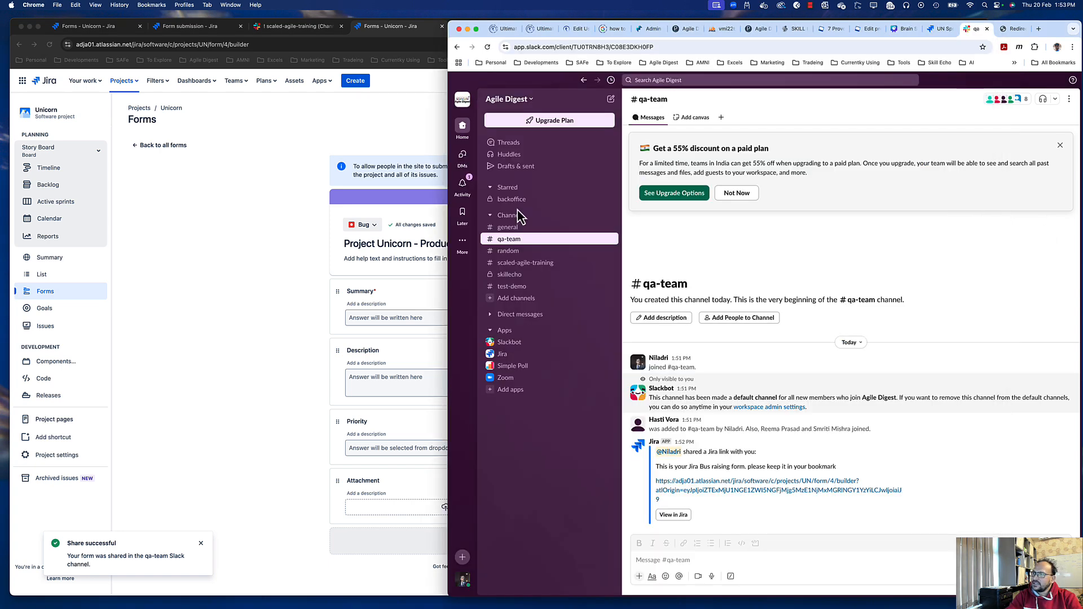
pyautogui.click(515, 251)
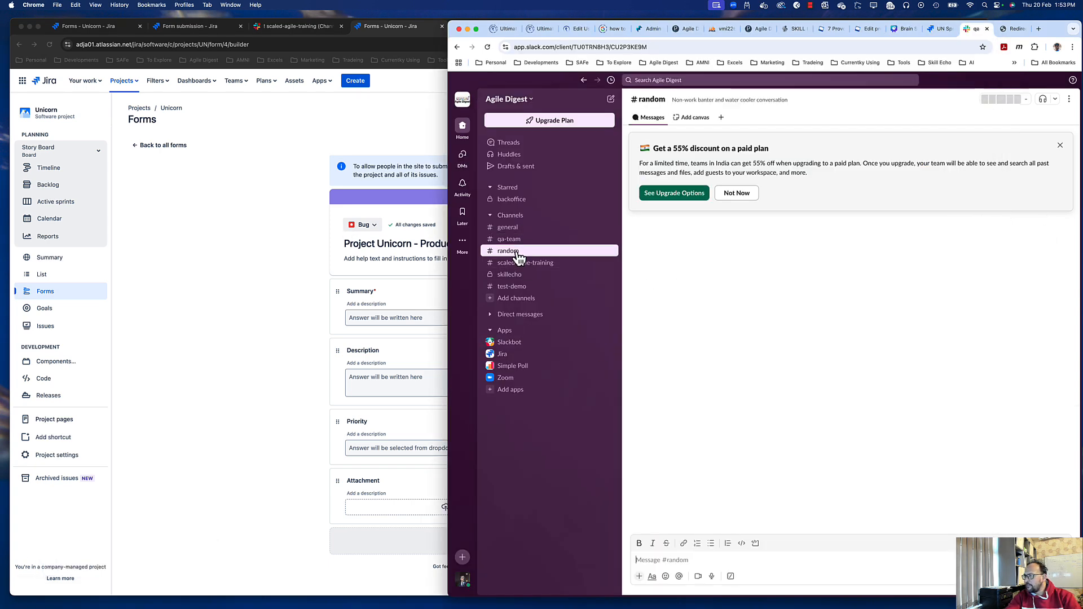
pyautogui.click(511, 240)
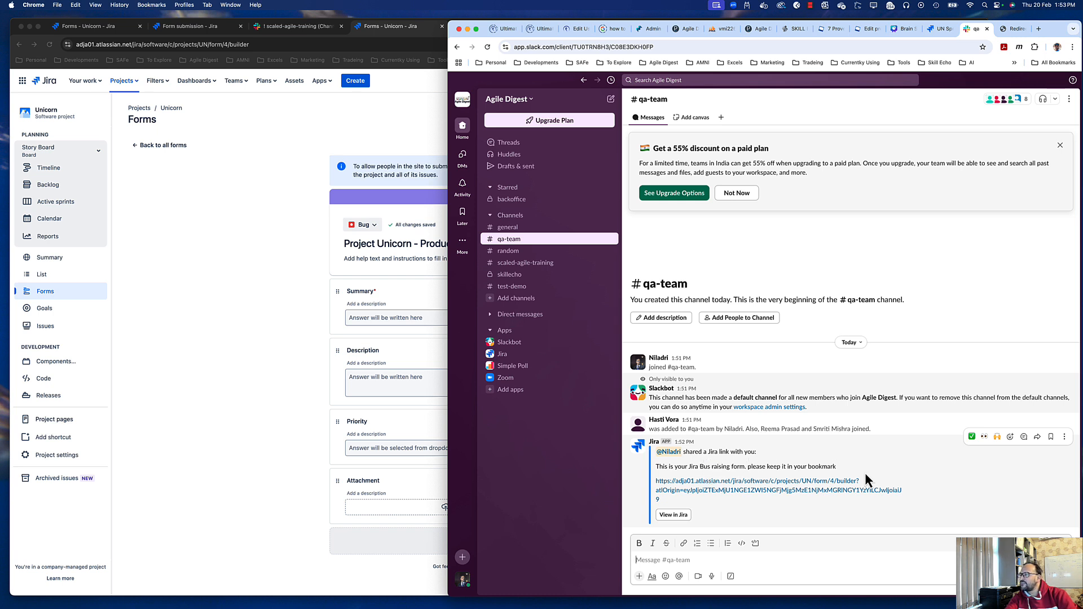
pyautogui.click(777, 491)
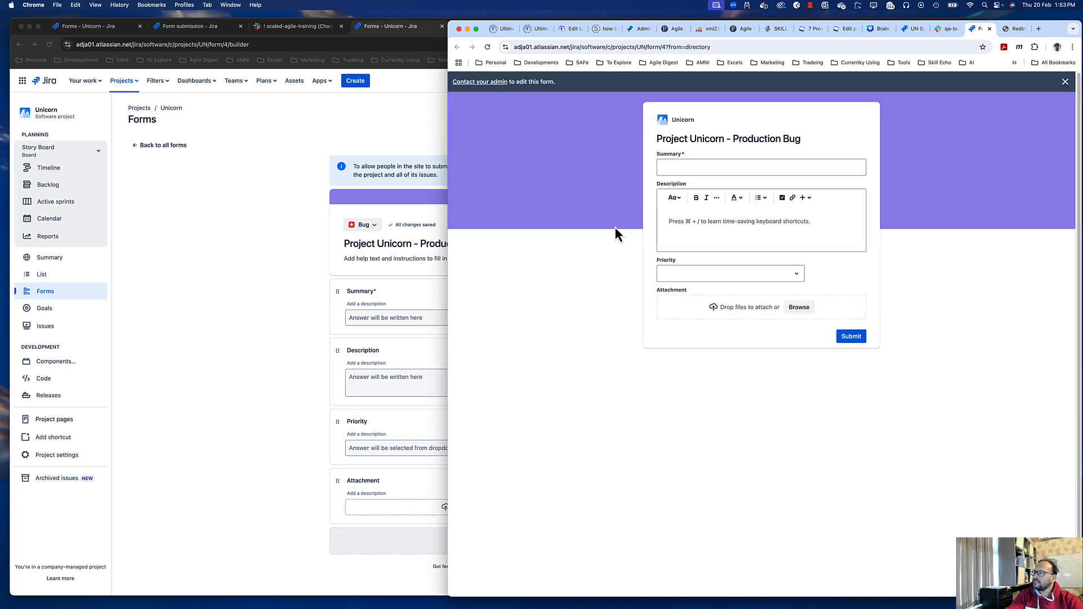
# Step: Copy the shared form's web address, open it in a new browser tab to check access, and close that tab
pyautogui.click(721, 47)
pyautogui.press('super+c')
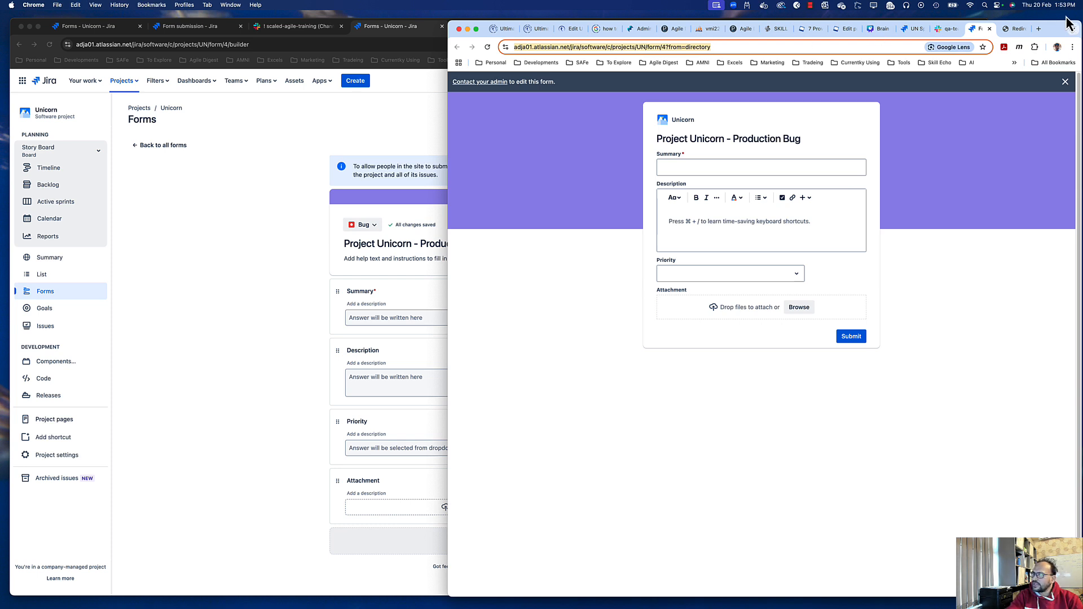
pyautogui.click(1039, 30)
pyautogui.press('super+v')
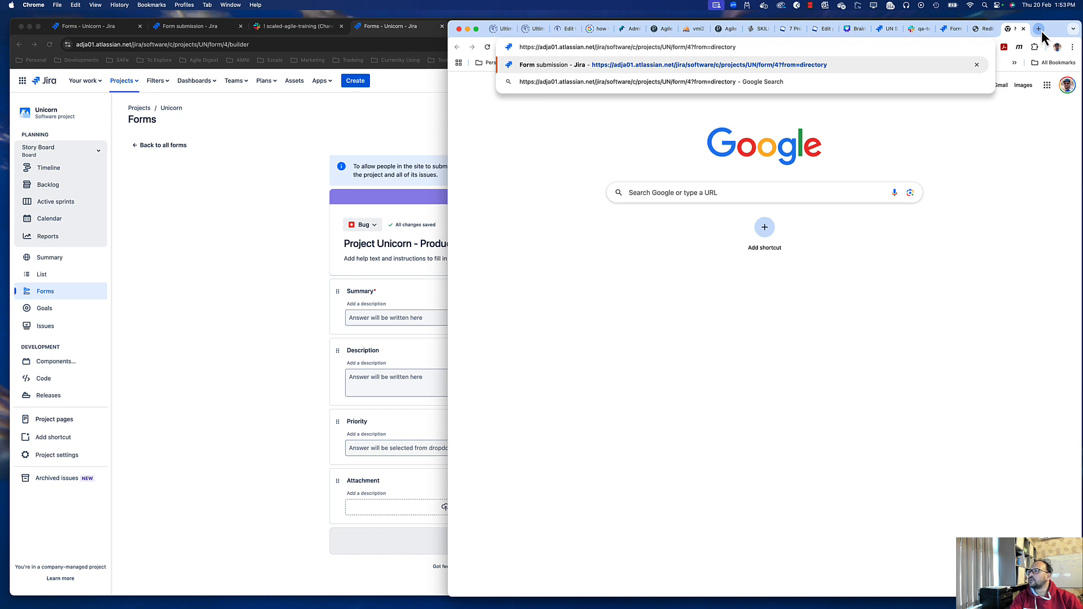
pyautogui.press('Return')
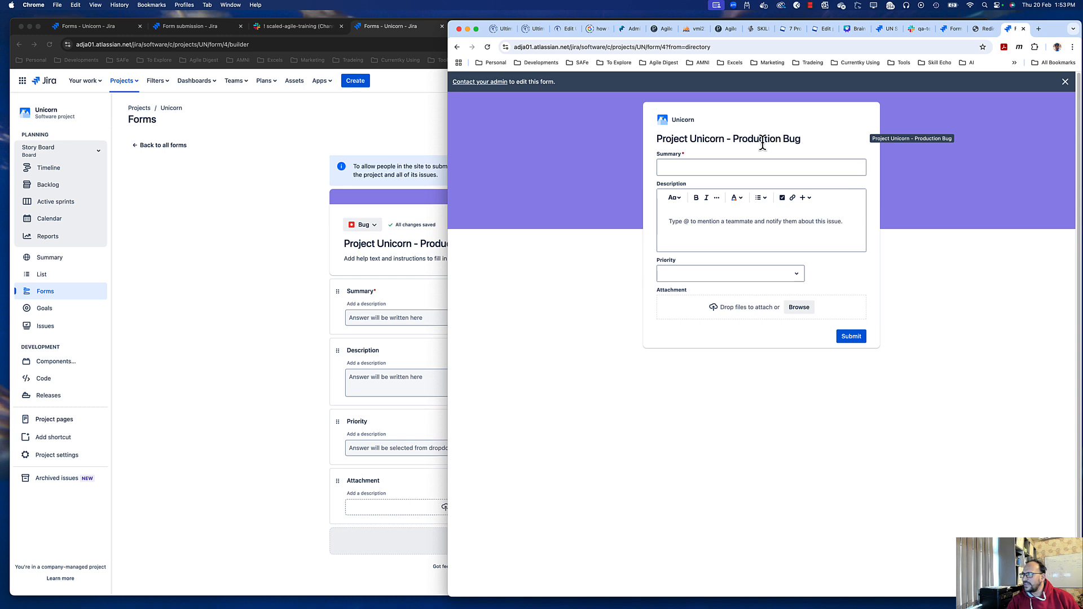
pyautogui.click(1023, 29)
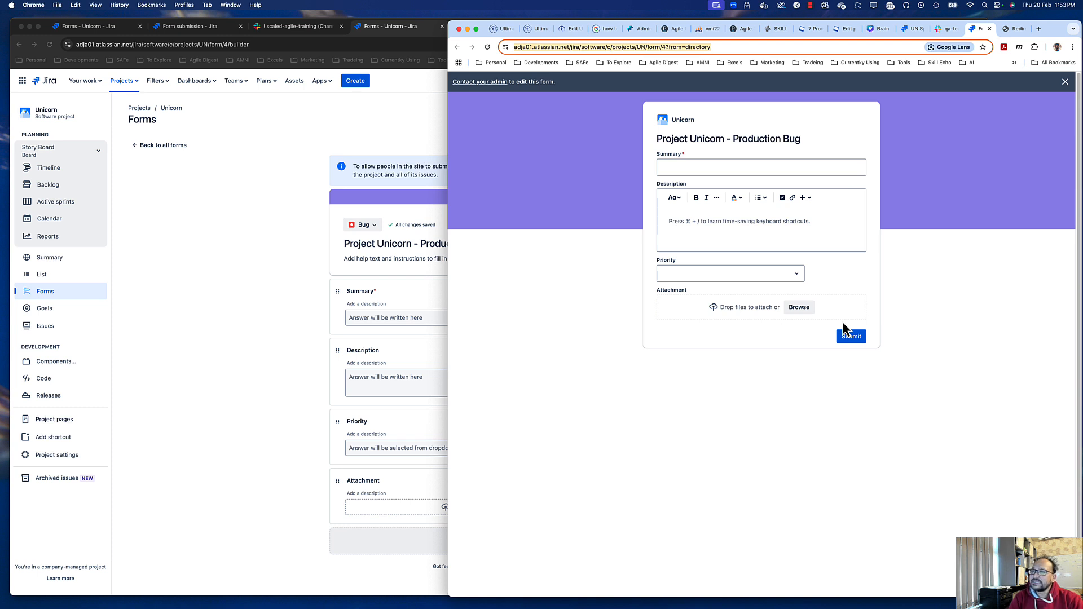
# Step: Return to the owner's form builder and view the help article on managing form fields, closing it when finished
pyautogui.click(224, 306)
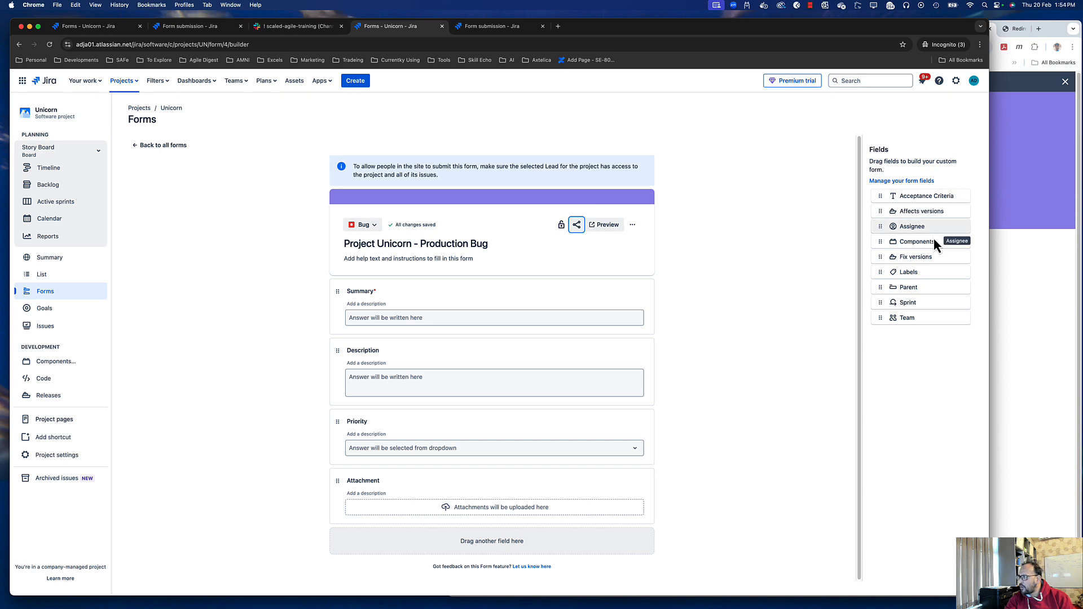
pyautogui.click(906, 182)
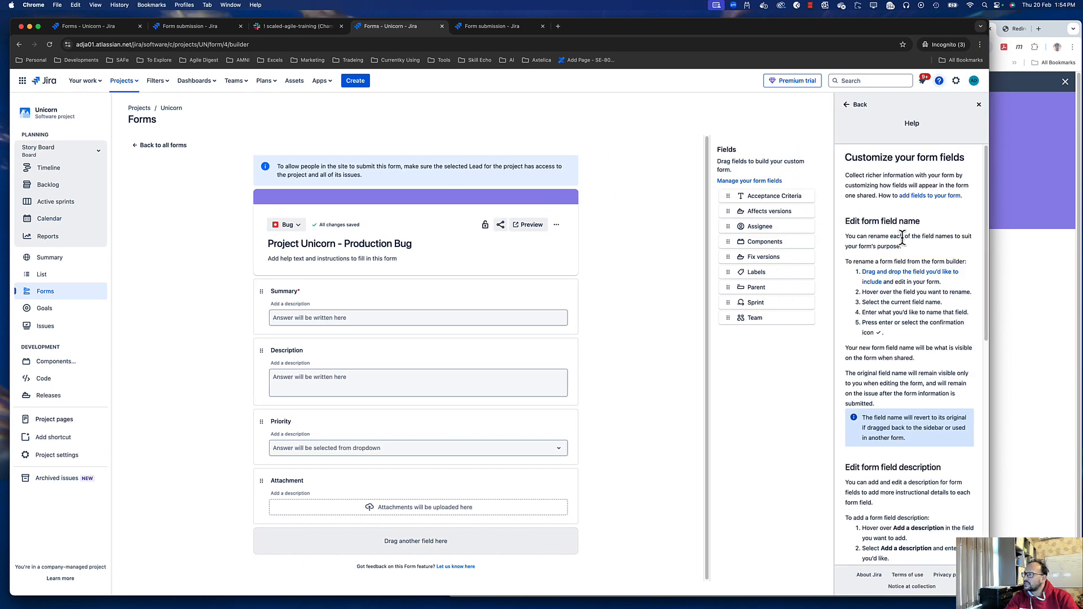
pyautogui.scroll(-5, 901, 243)
pyautogui.scroll(5, 902, 314)
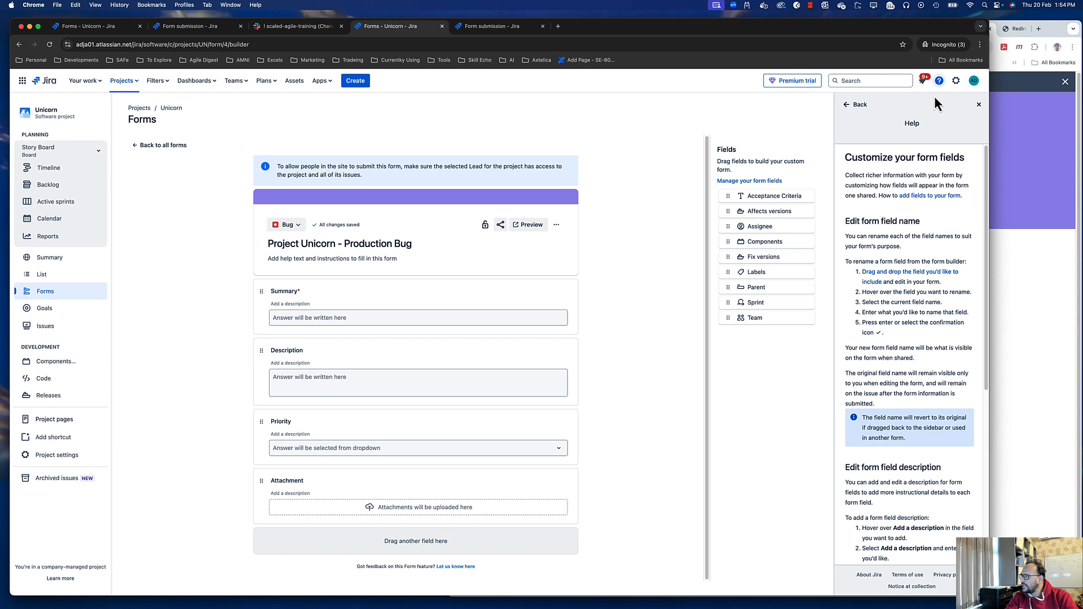
pyautogui.click(978, 107)
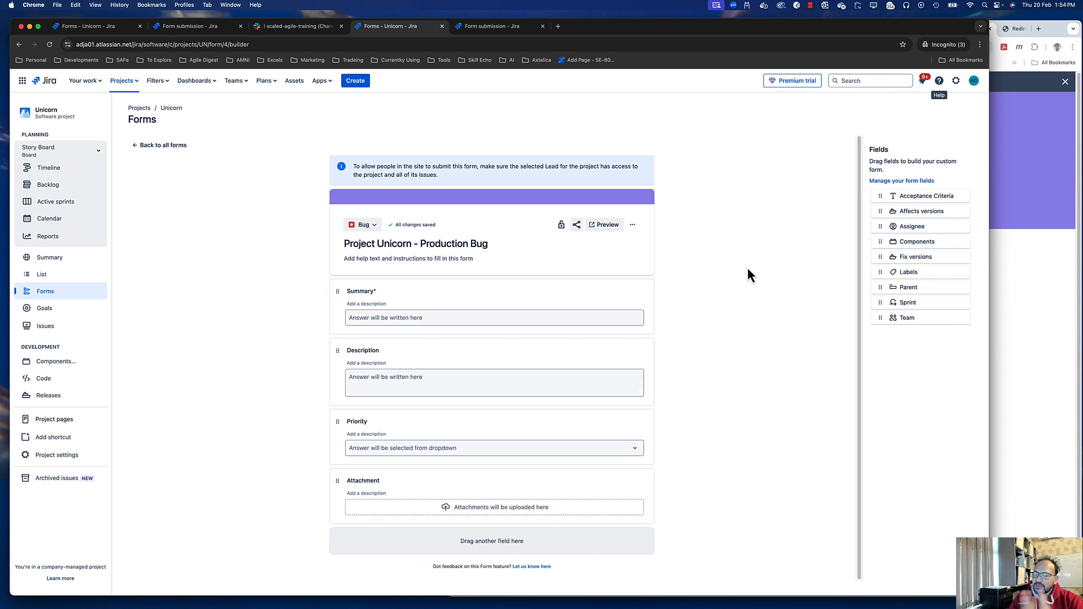